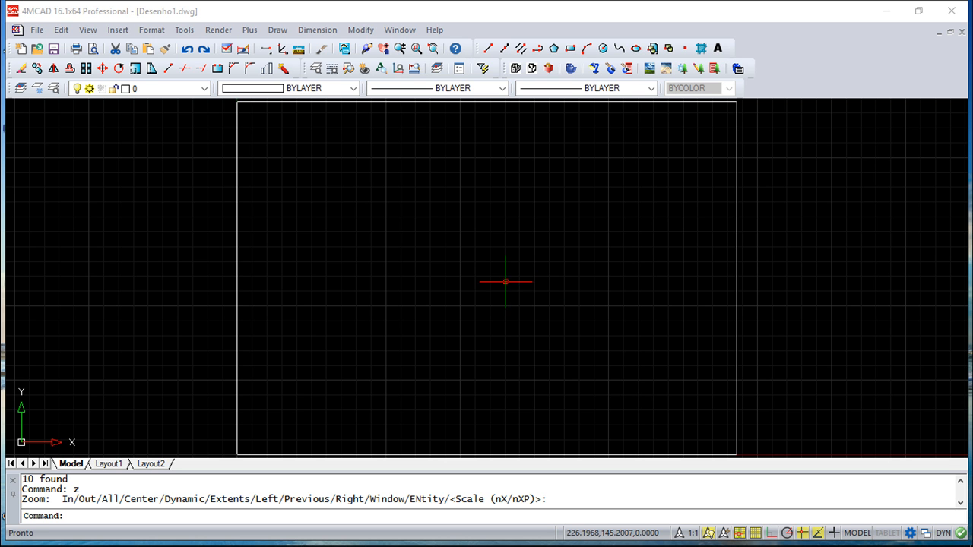
Draw a single diagonal line rising to the right inside the sheet frame, ending near its upper middle
left_click(488, 48)
left_click(357, 292)
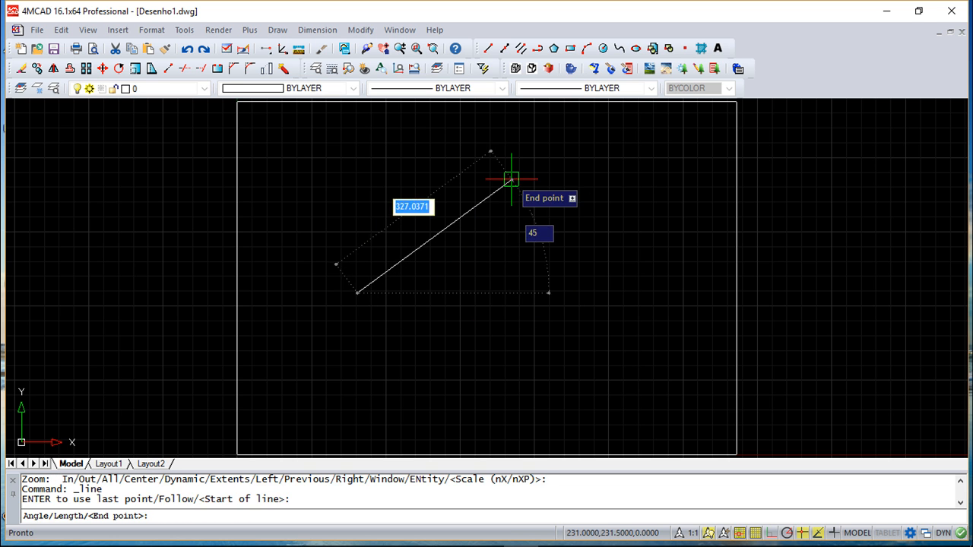
left_click(512, 180)
key("Return")
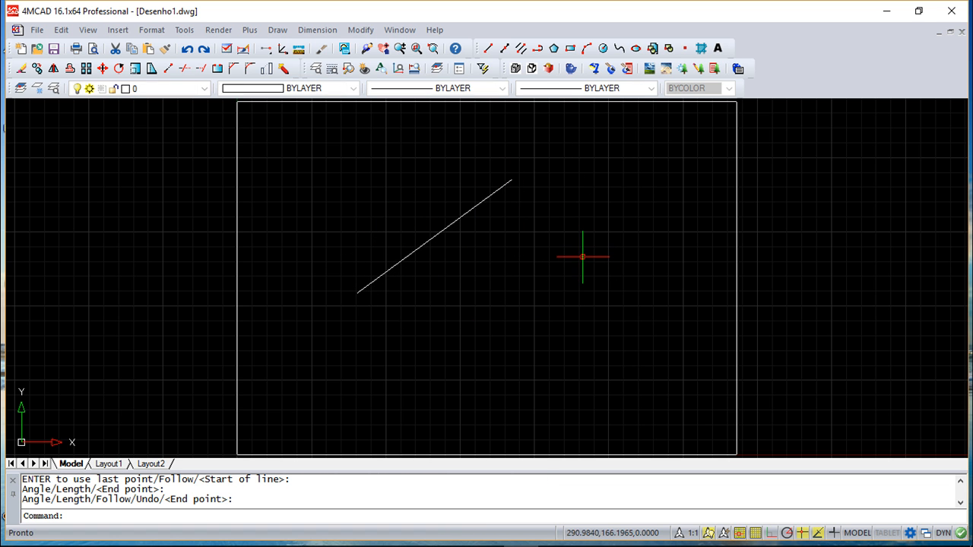
Draw a three-point arc to the lower right of the line, curving from the frame's lower middle up to the right
left_click(587, 48)
left_click(470, 379)
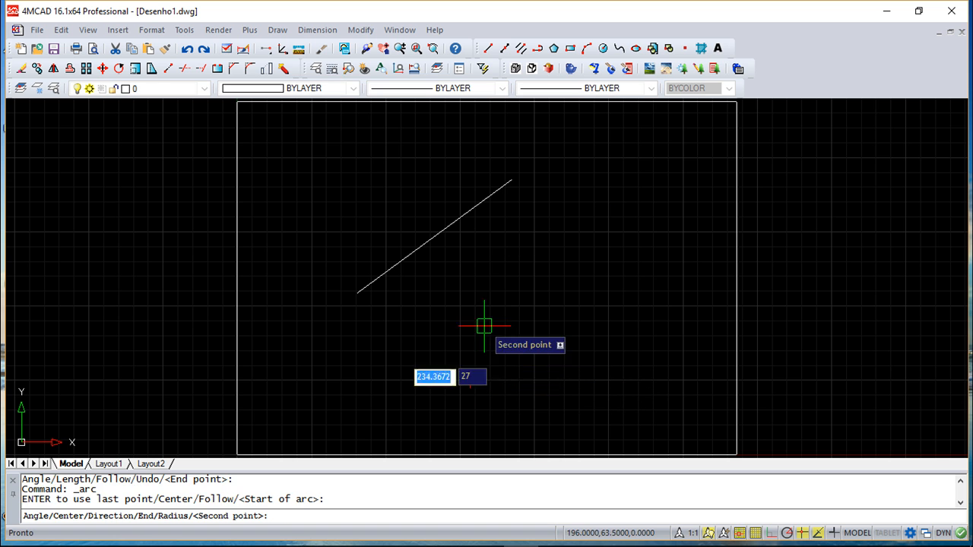
left_click(495, 292)
left_click(602, 241)
key("Return")
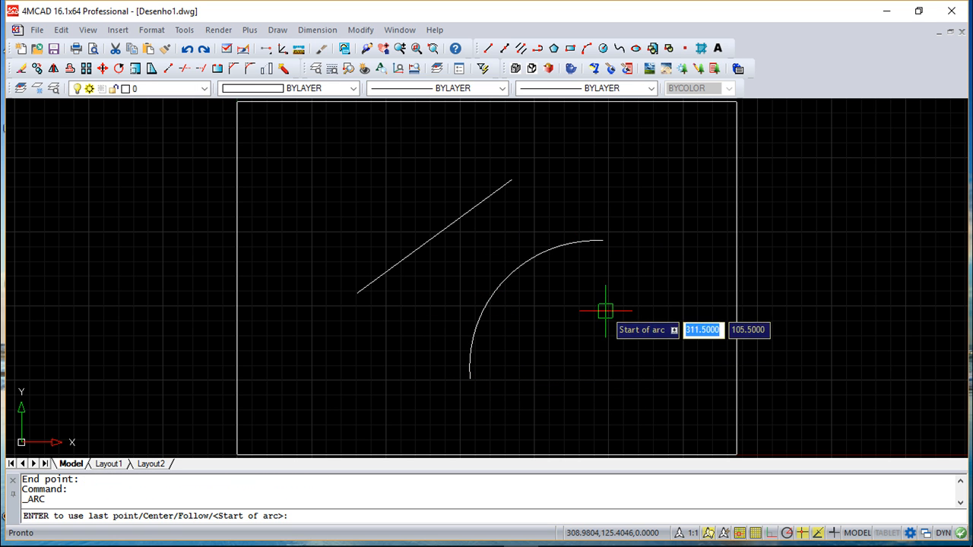
key("Escape")
key("Escape")
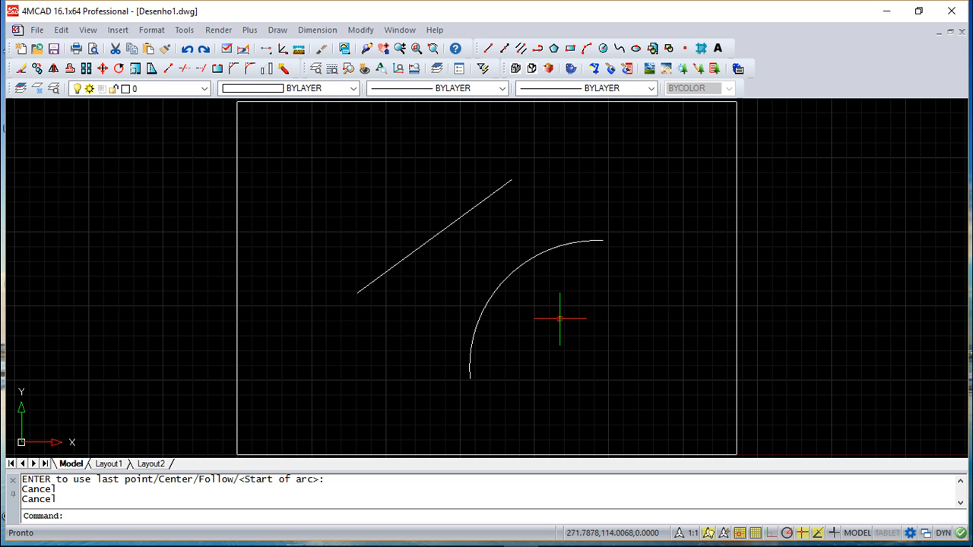
Set the point display type to a circle with a cross through it, keeping the size at 5% of screen size
scroll(593, 338, "up", 2)
scroll(539, 321, "up", 1)
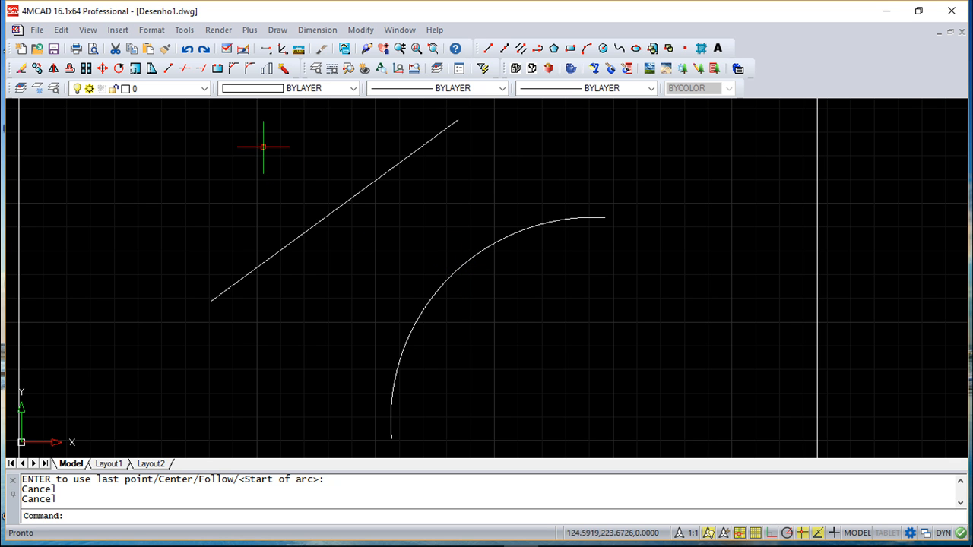
left_click(151, 29)
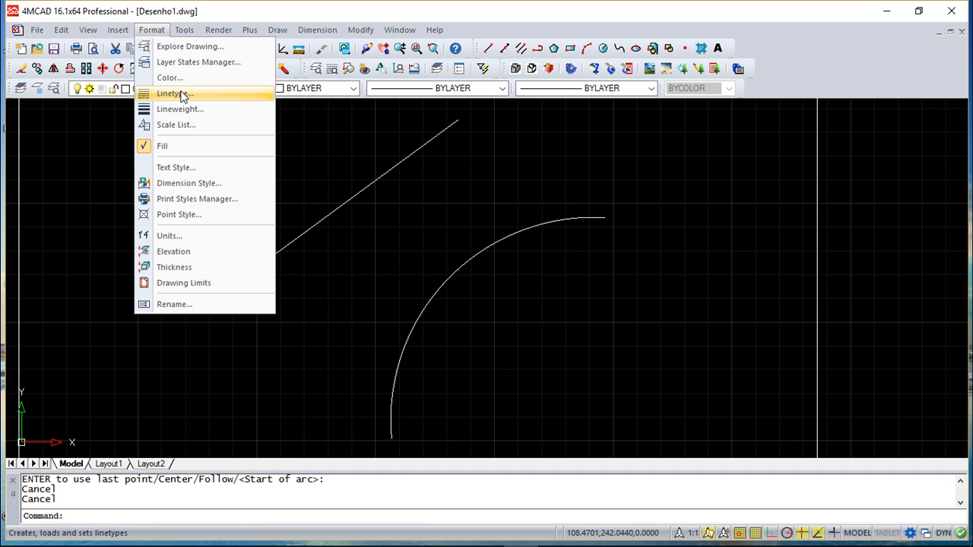
left_click(186, 214)
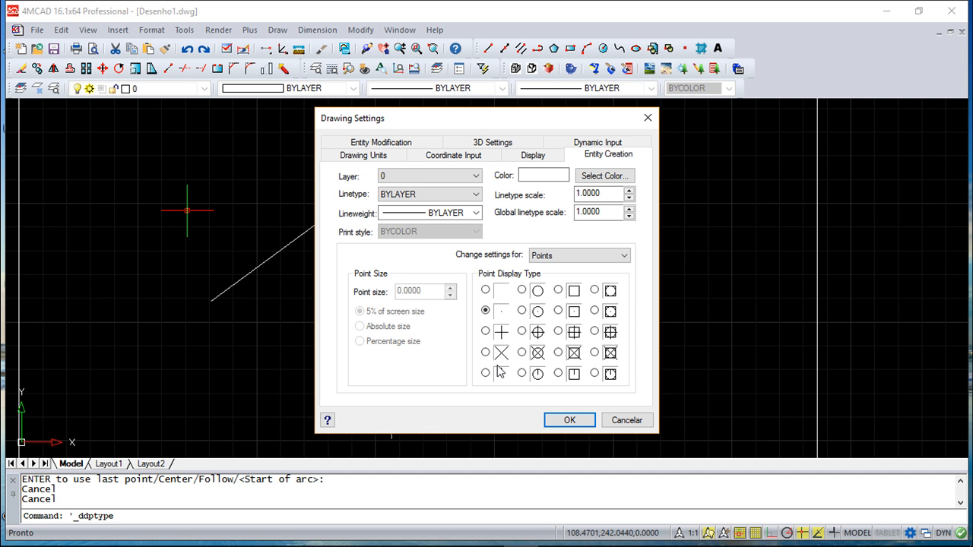
left_click(522, 333)
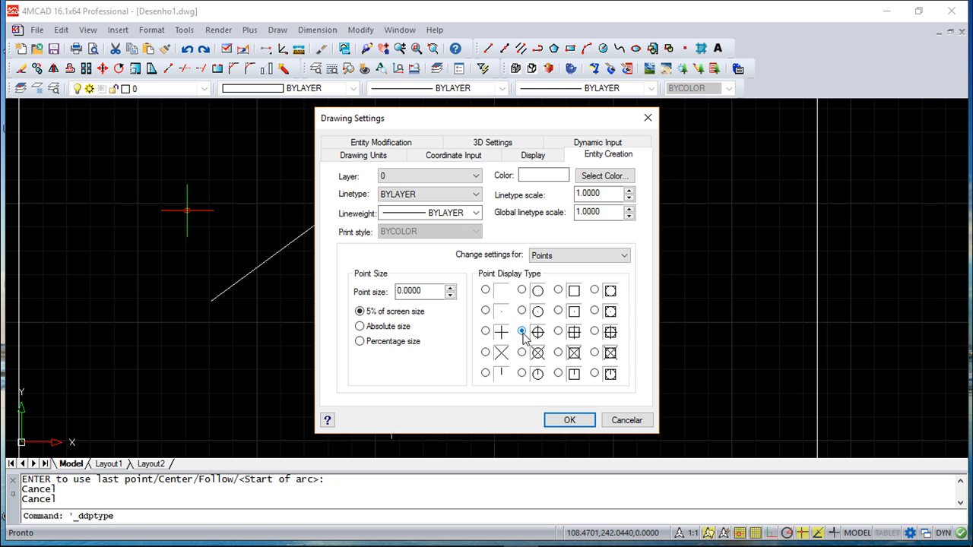
left_click(572, 420)
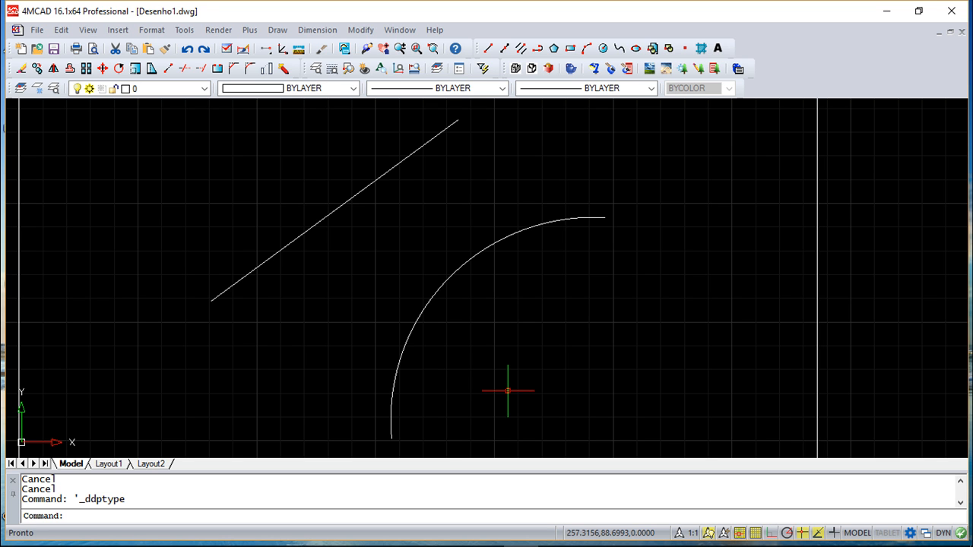
Place points along the arc with Measure, using a segment length of 28
left_click(280, 31)
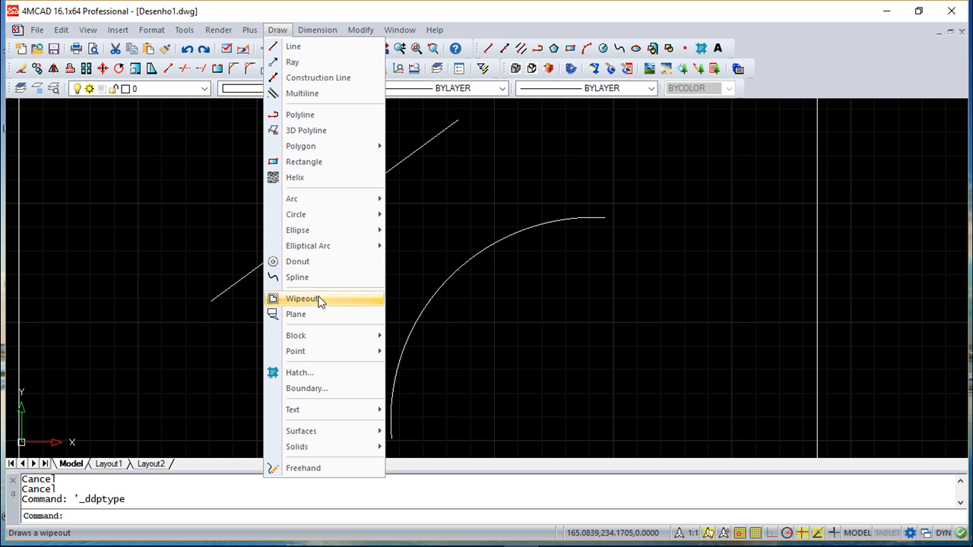
mouse_move(323, 352)
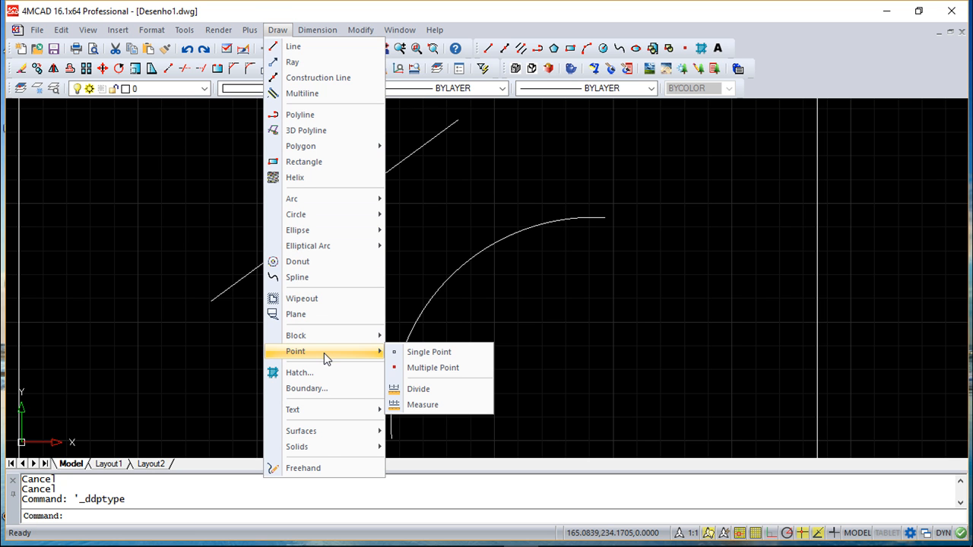
left_click(436, 411)
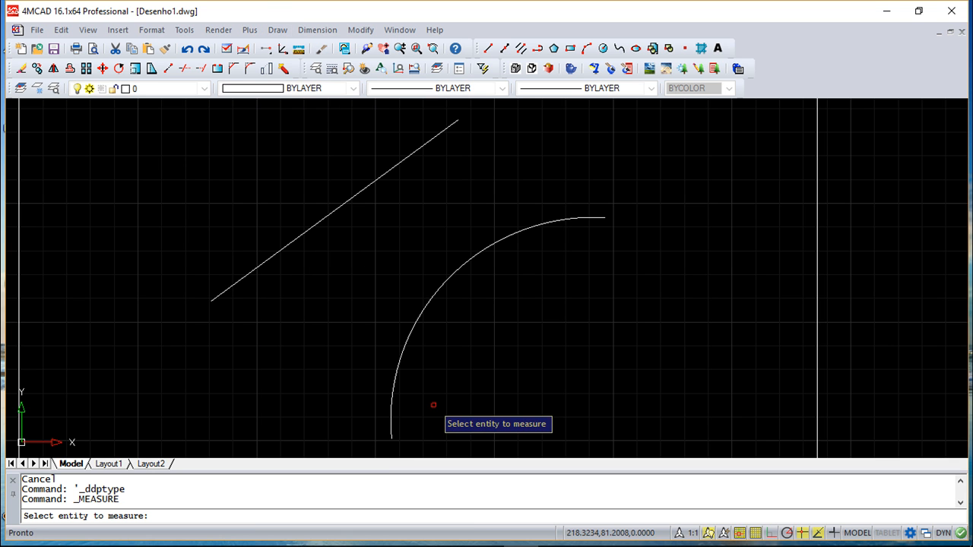
left_click(392, 395)
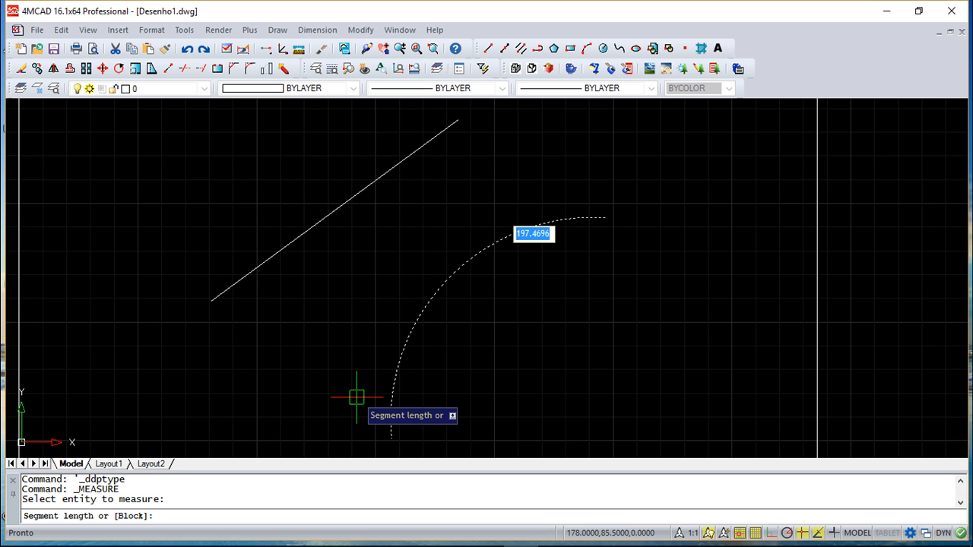
type("28")
key("Return")
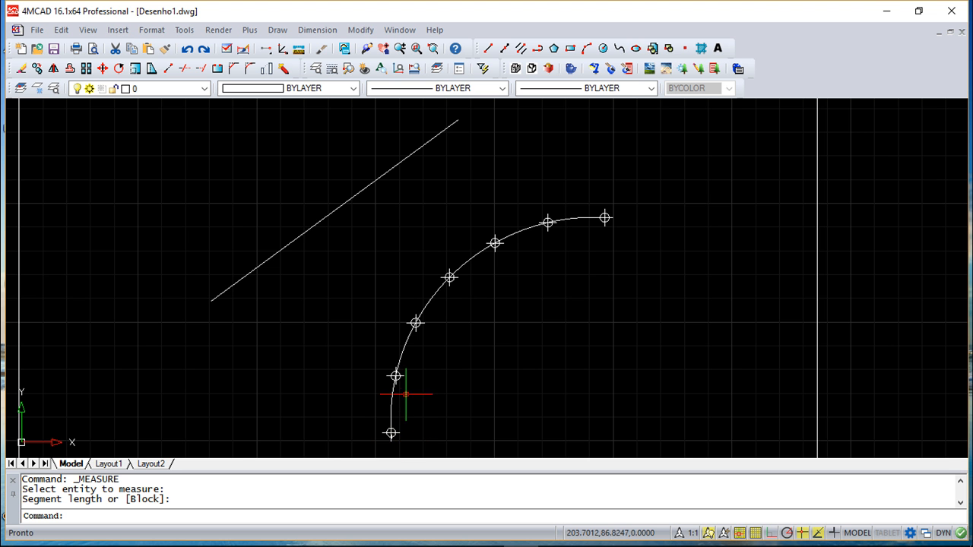
Examine how the measured points fall at both ends of the arc
scroll(397, 410, "up", 2)
middle_click_drag(456, 395, 472, 279)
scroll(452, 315, "up", 2)
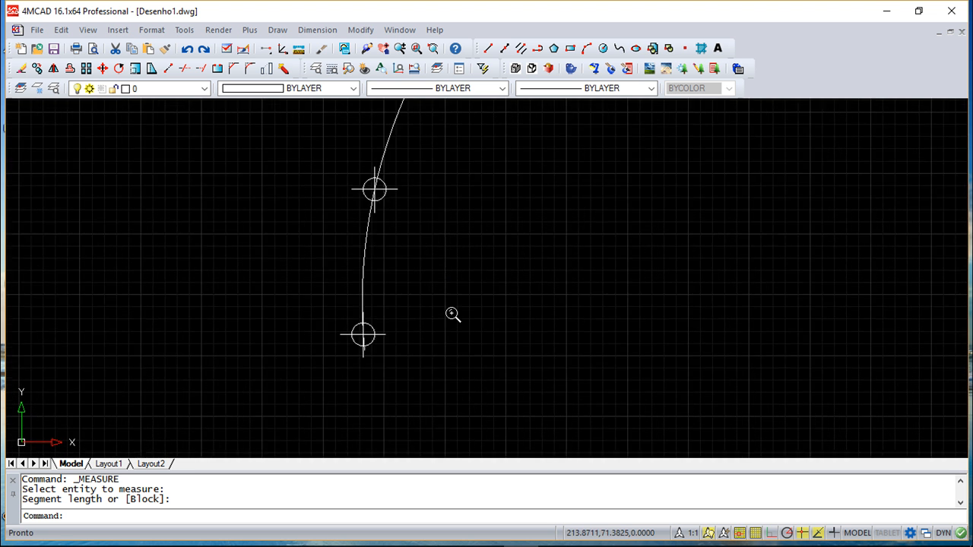
scroll(451, 315, "down", 2)
scroll(639, 215, "down", 1)
scroll(639, 215, "down", 1)
middle_click_drag(680, 207, 495, 310)
scroll(497, 241, "up", 2)
scroll(498, 241, "up", 1)
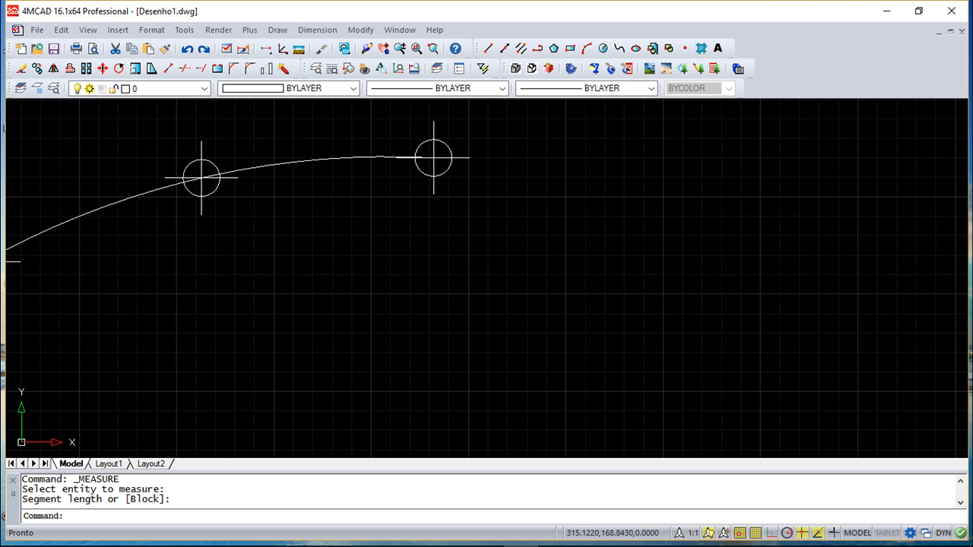
scroll(495, 235, "down", 2)
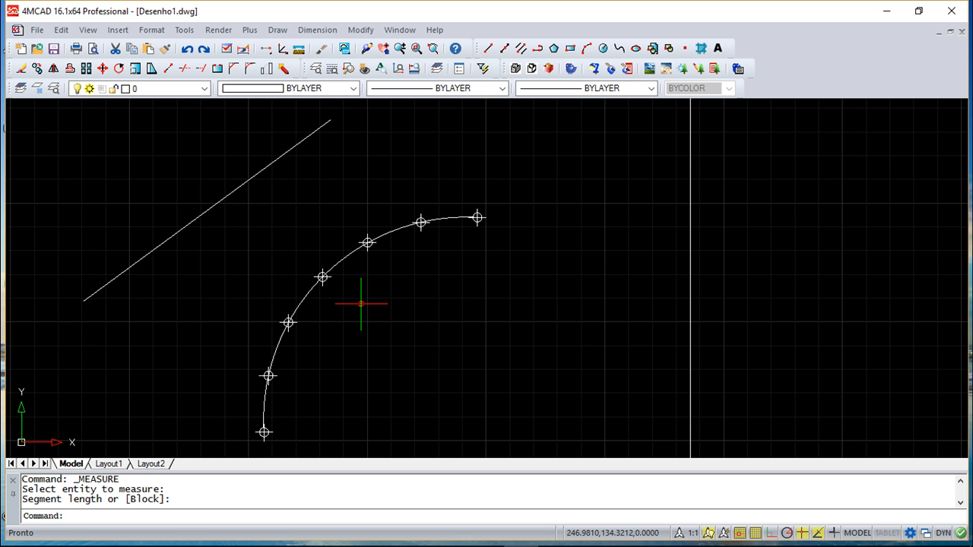
middle_click_drag(373, 313, 455, 302)
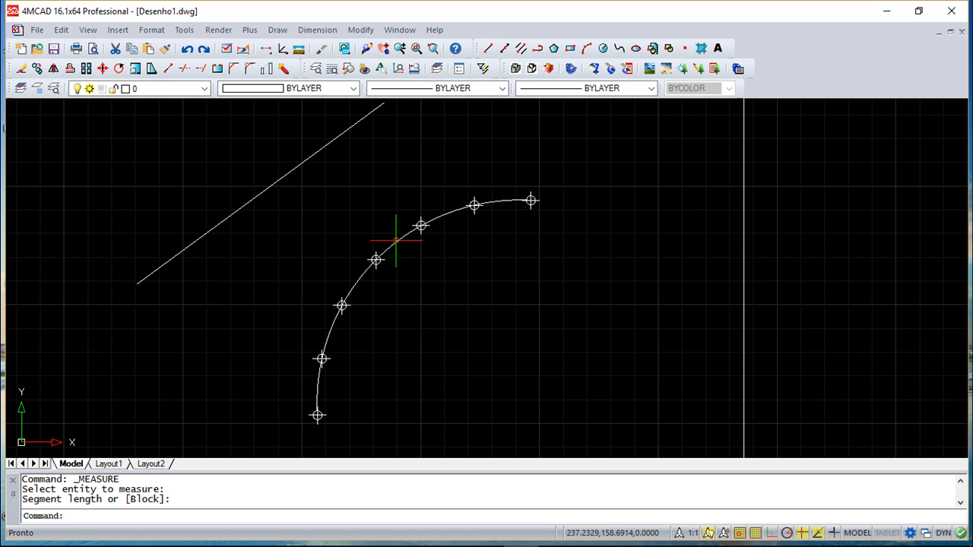
Divide the diagonal line into 10 equal segments with point markers
left_click(277, 31)
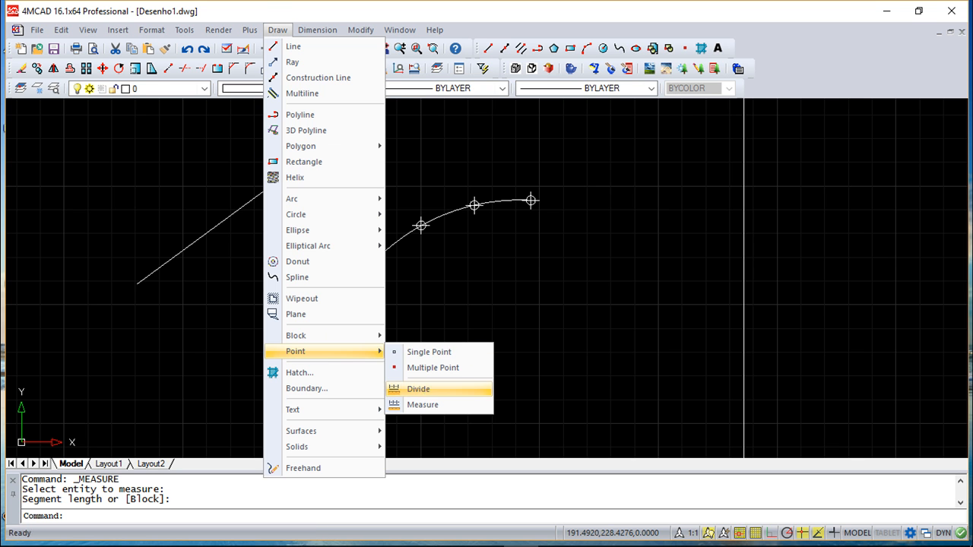
left_click(426, 389)
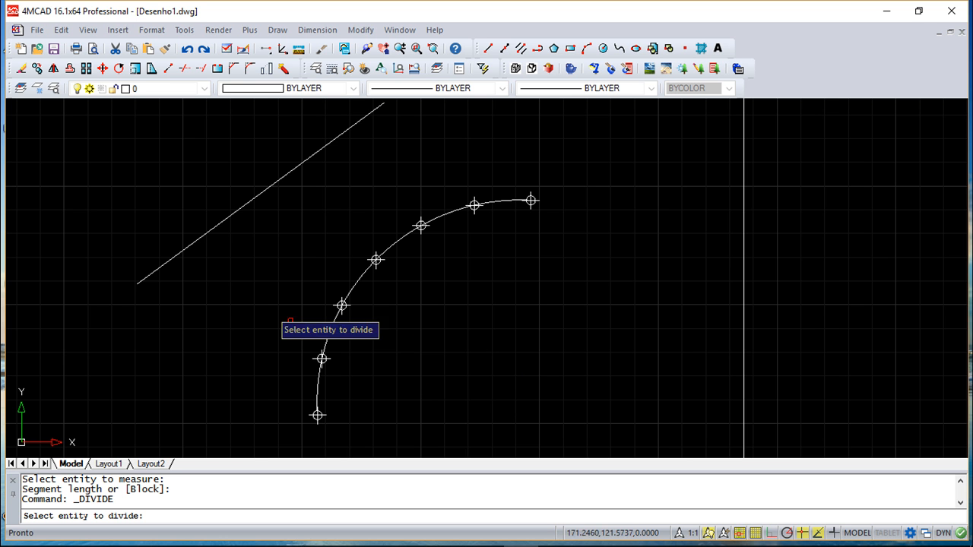
left_click(185, 248)
middle_click_drag(224, 277, 260, 364)
type("10")
key("Return")
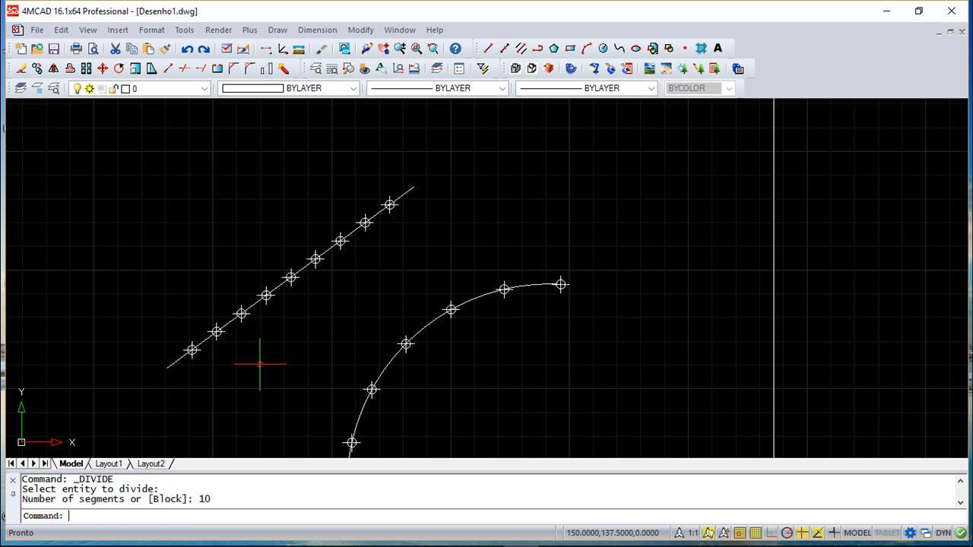
Erase the line, the arc and all their points, keeping the sheet frame
scroll(269, 302, "up", 2)
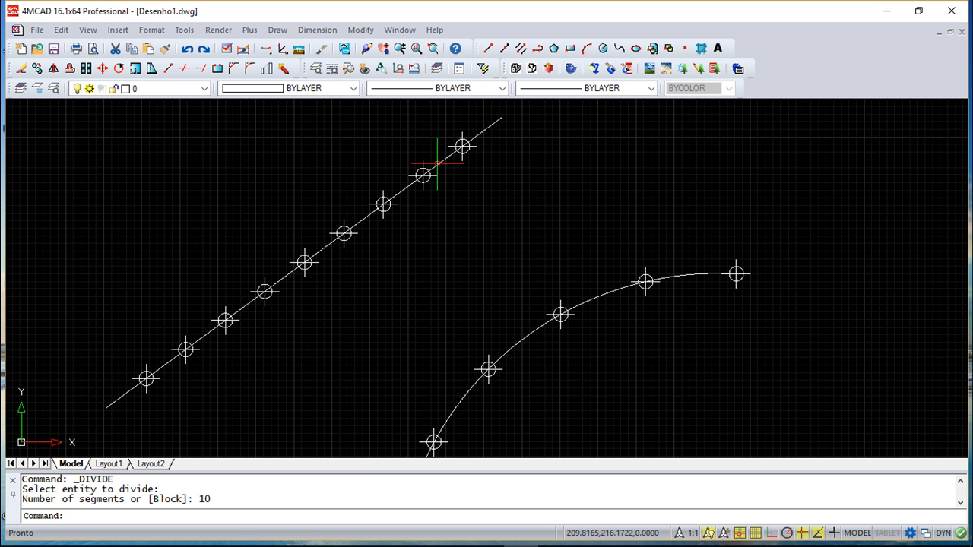
scroll(376, 217, "down", 4)
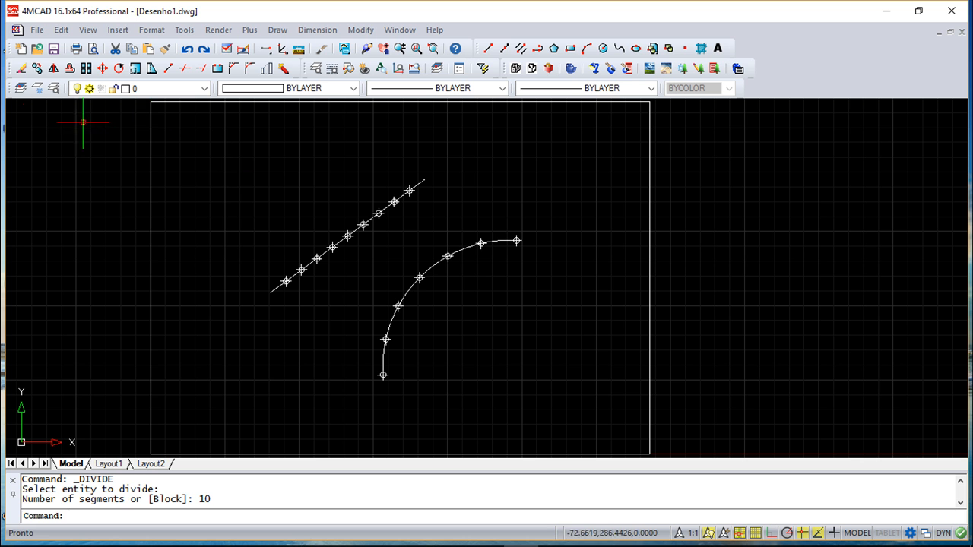
left_click(21, 67)
left_click(217, 149)
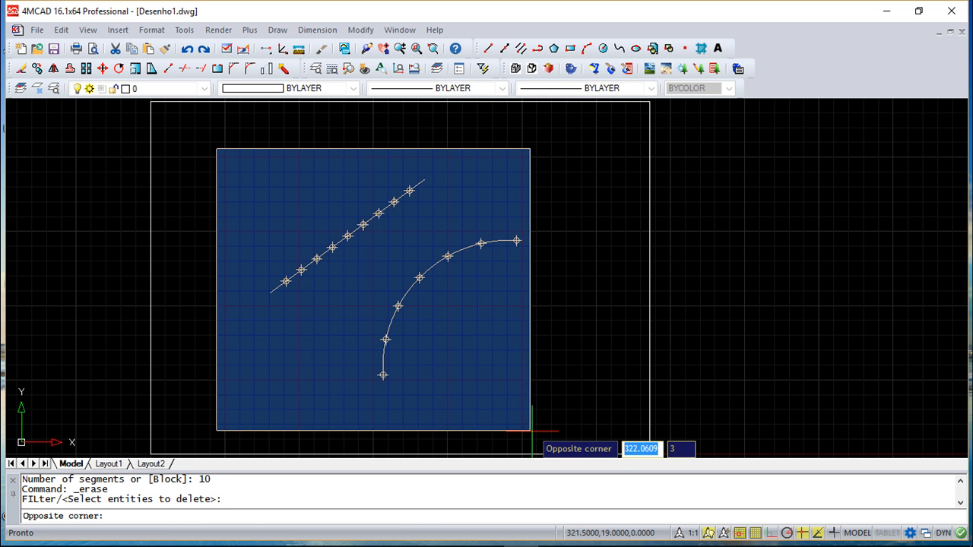
left_click(560, 426)
key("Return")
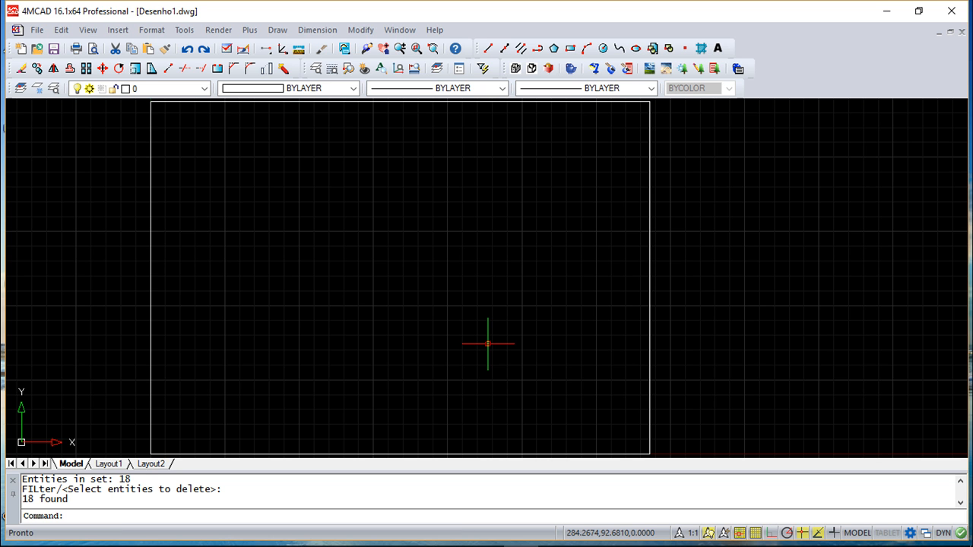
Draw a rectangle inside the sheet frame using the Dimensions option, with a length of 100 and a width of 50
left_click(571, 49)
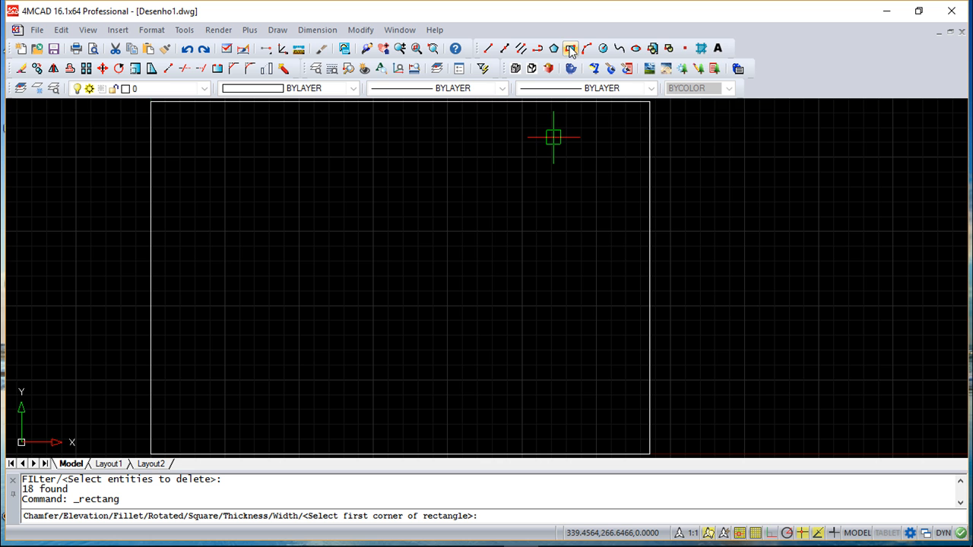
left_click(283, 356)
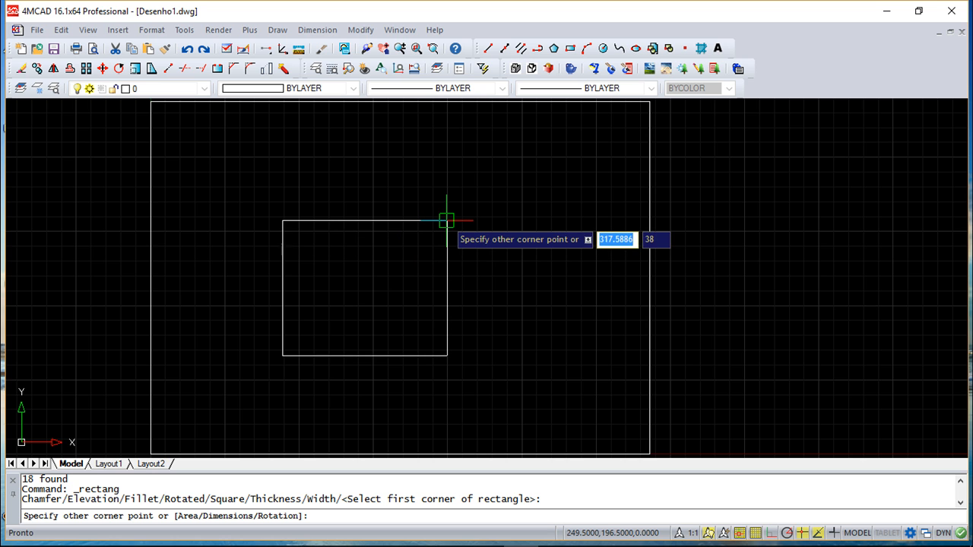
type("d")
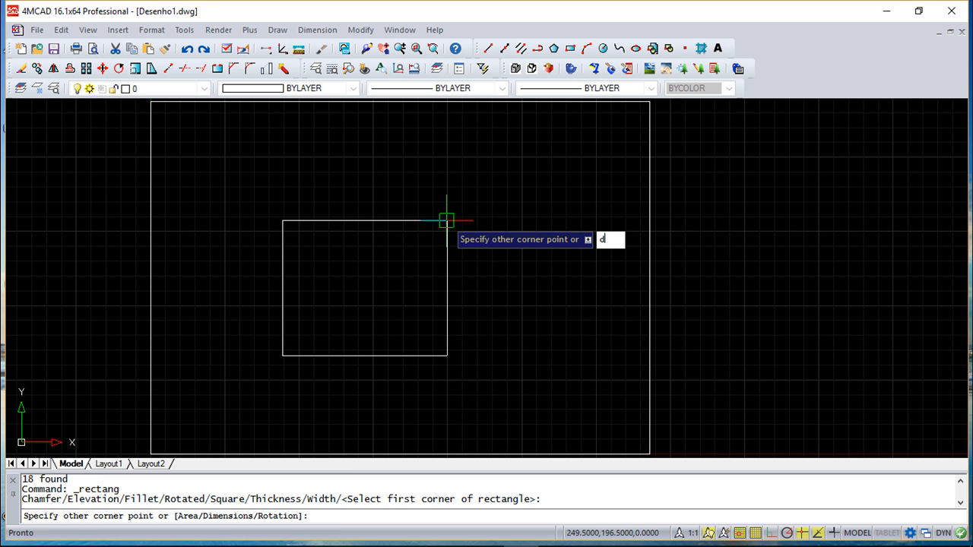
key("Return")
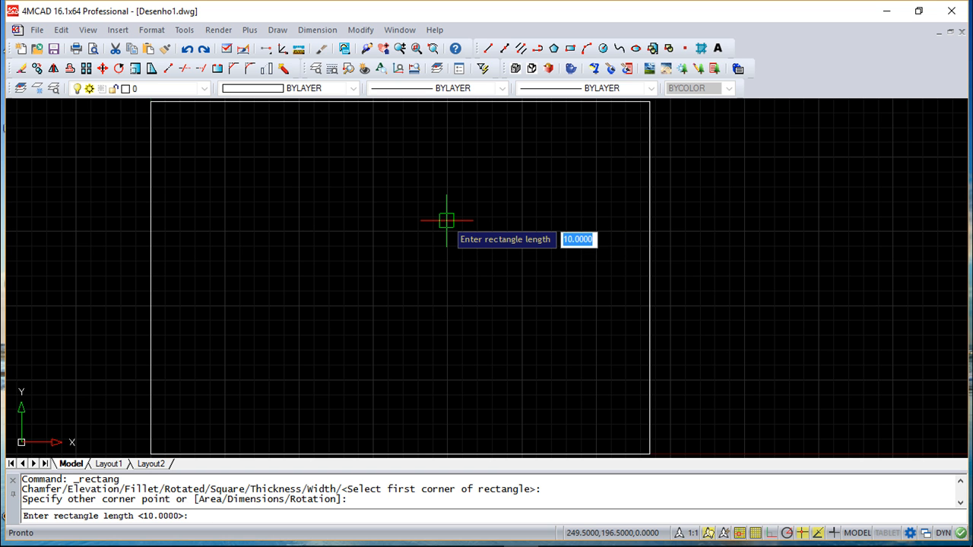
type("100")
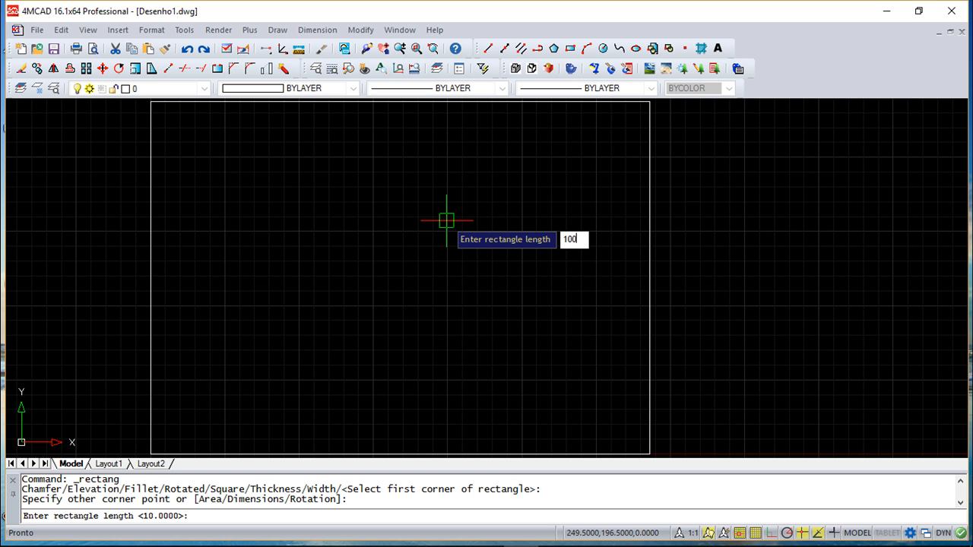
key("Return")
type("50")
key("Return")
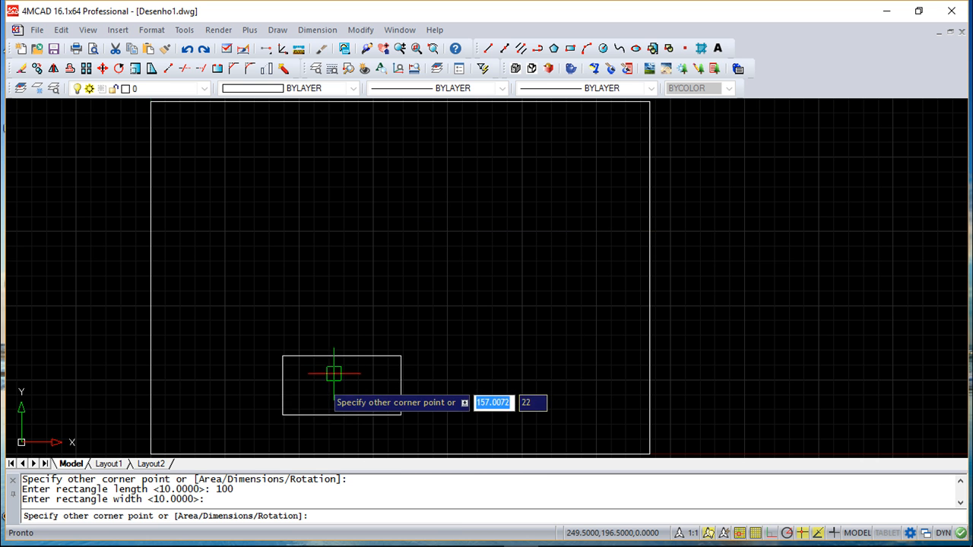
left_click(339, 274)
Query the area and perimeter of the 100 by 50 rectangle with the Area inquiry's Entity option
scroll(425, 311, "up", 1)
middle_click_drag(355, 331, 482, 254)
scroll(482, 254, "up", 1)
middle_click_drag(438, 279, 495, 287)
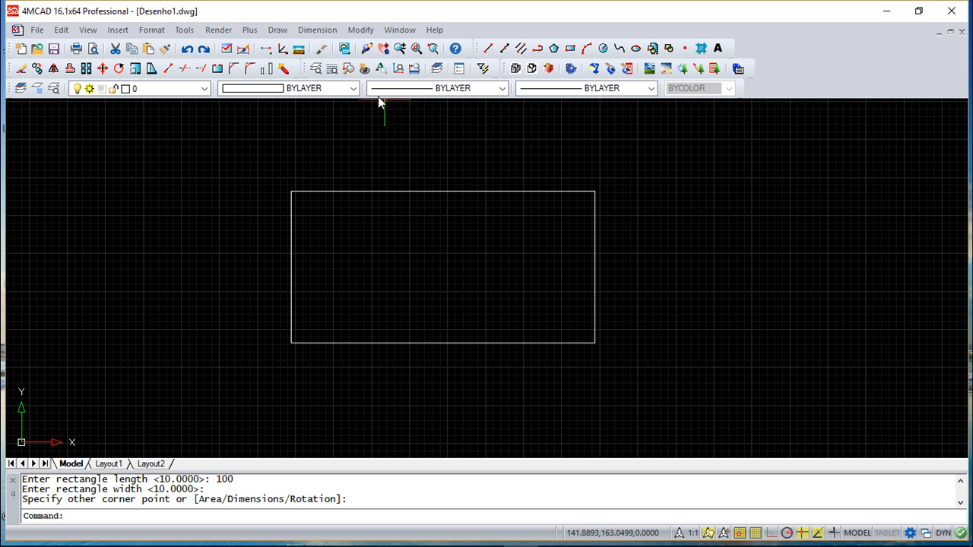
left_click(182, 31)
mouse_move(220, 77)
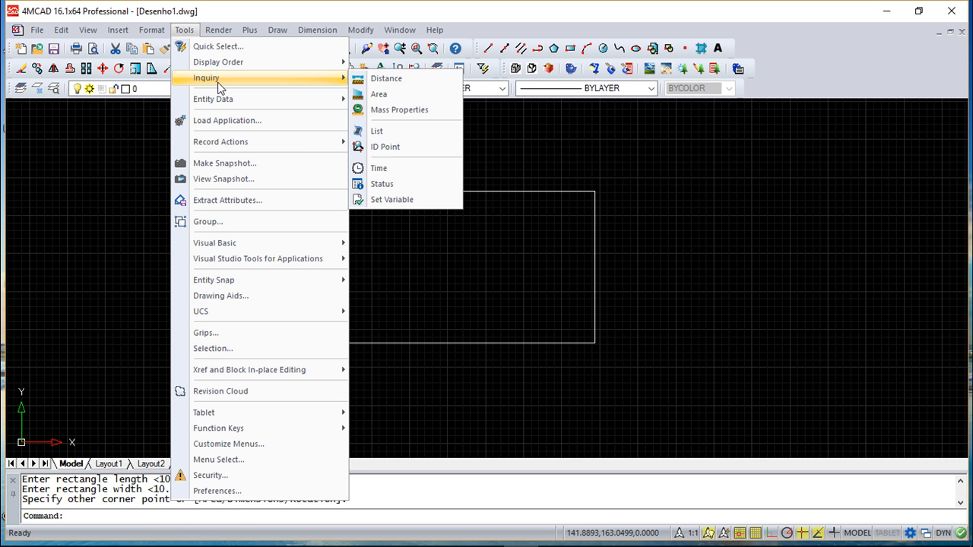
left_click(401, 93)
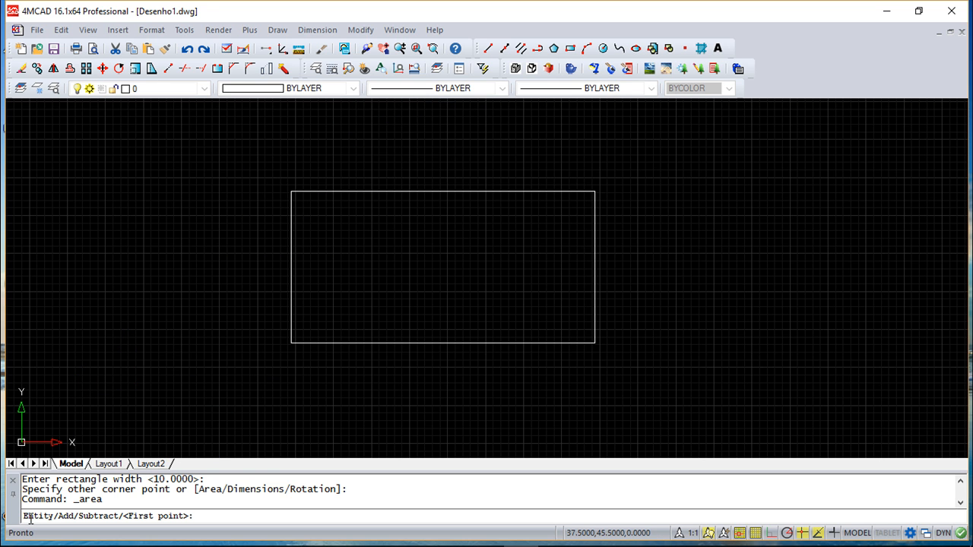
type("e")
key("Return")
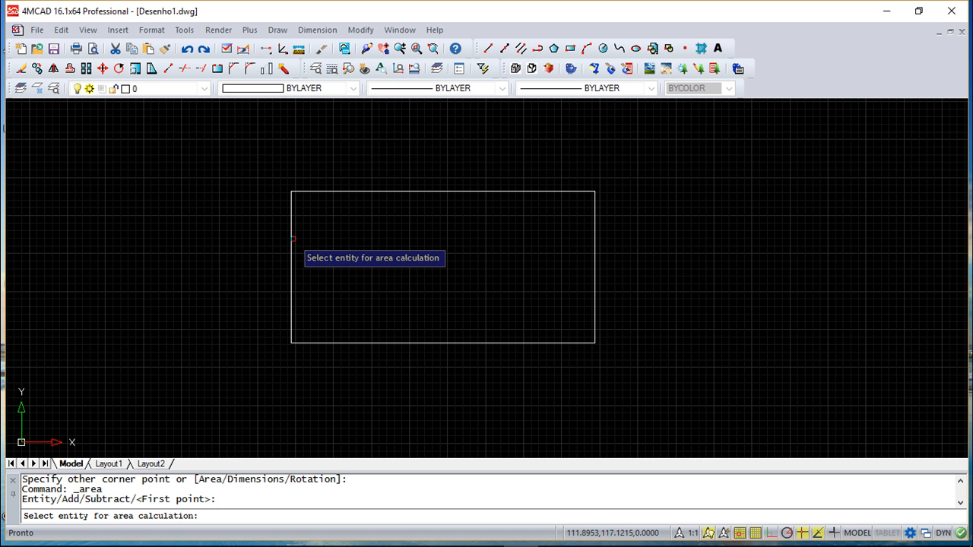
left_click(292, 239)
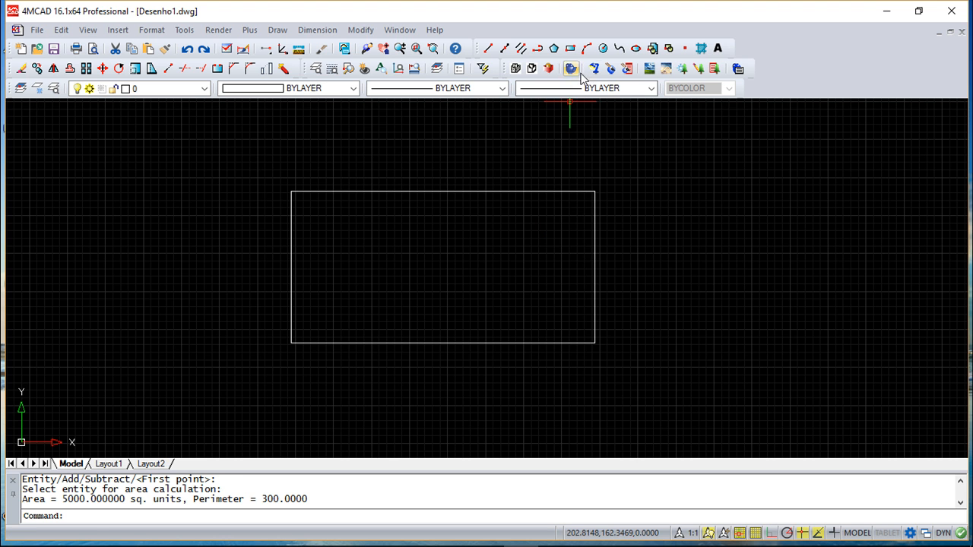
Draw a circle of radius about 9.9 in the rectangle's left half and a slightly larger circle in its right half
left_click(603, 50)
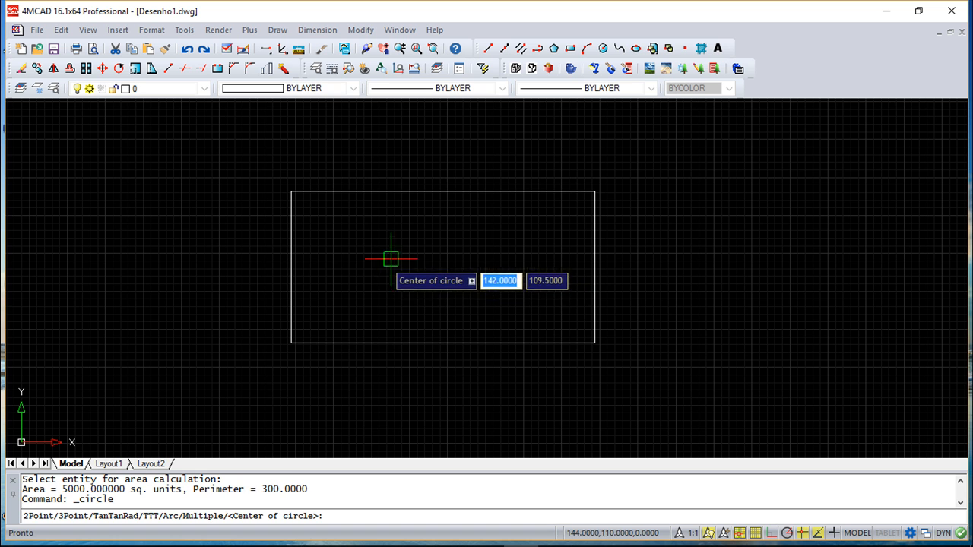
left_click(378, 263)
left_click(401, 283)
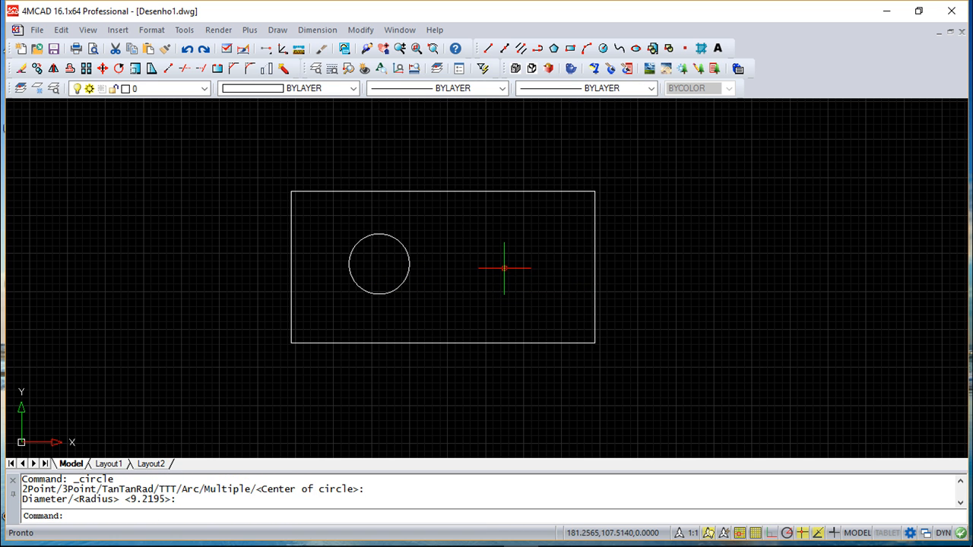
key("Return")
left_click(508, 270)
left_click(542, 275)
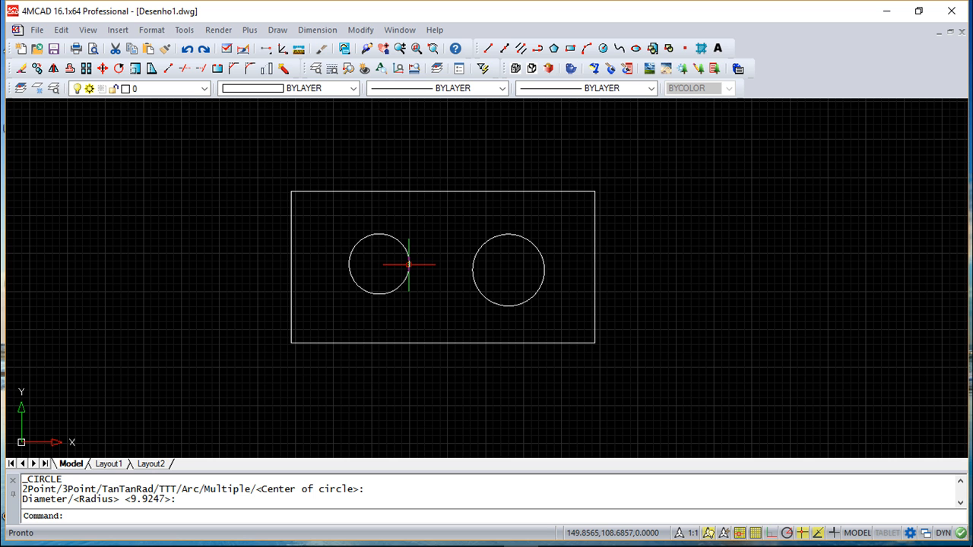
Start a running Area inquiry in Add mode and add the rectangle as an entity
left_click(184, 30)
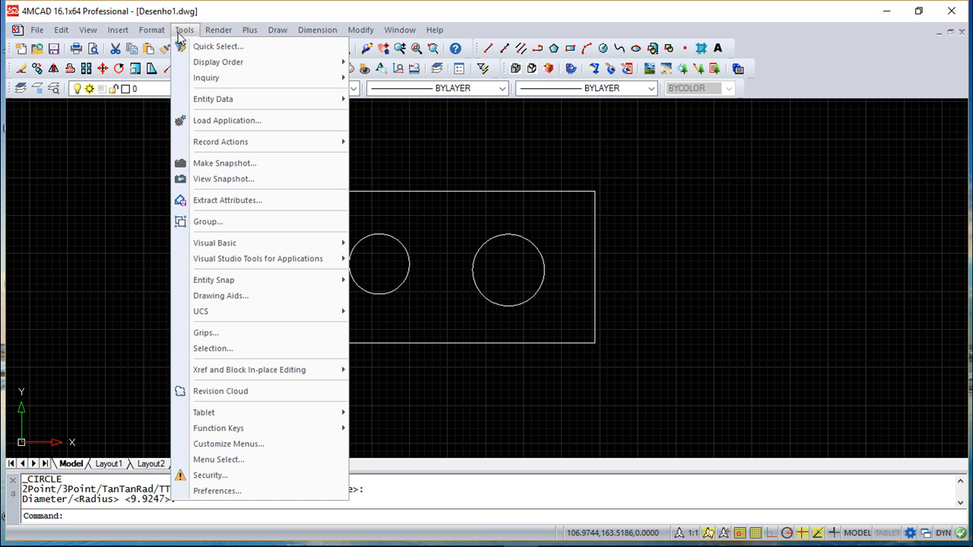
mouse_move(233, 77)
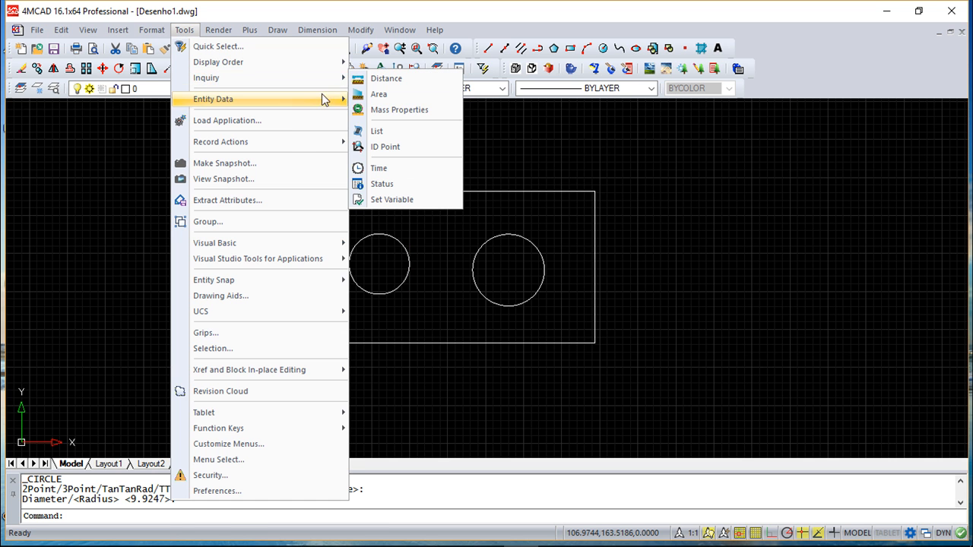
left_click(380, 93)
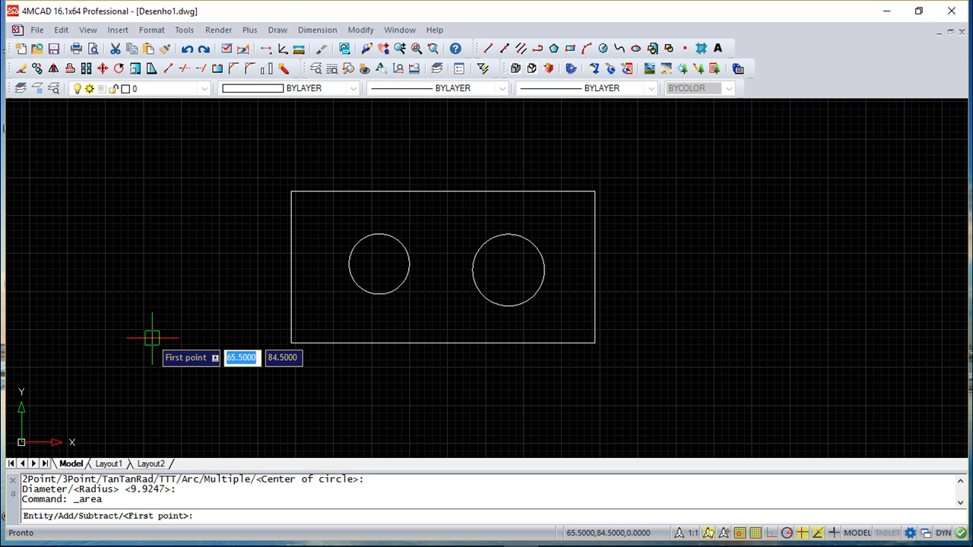
type("a")
key("Return")
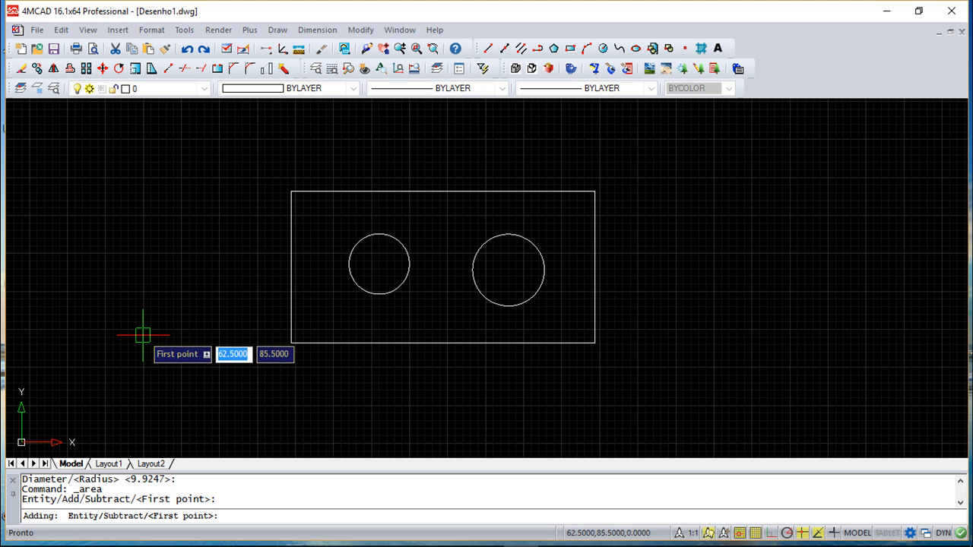
type("e")
key("Return")
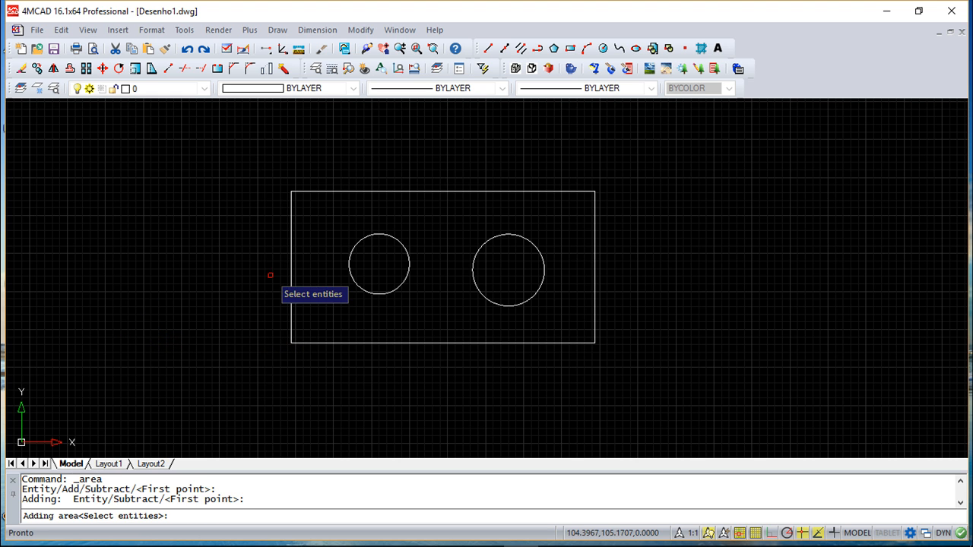
left_click(291, 285)
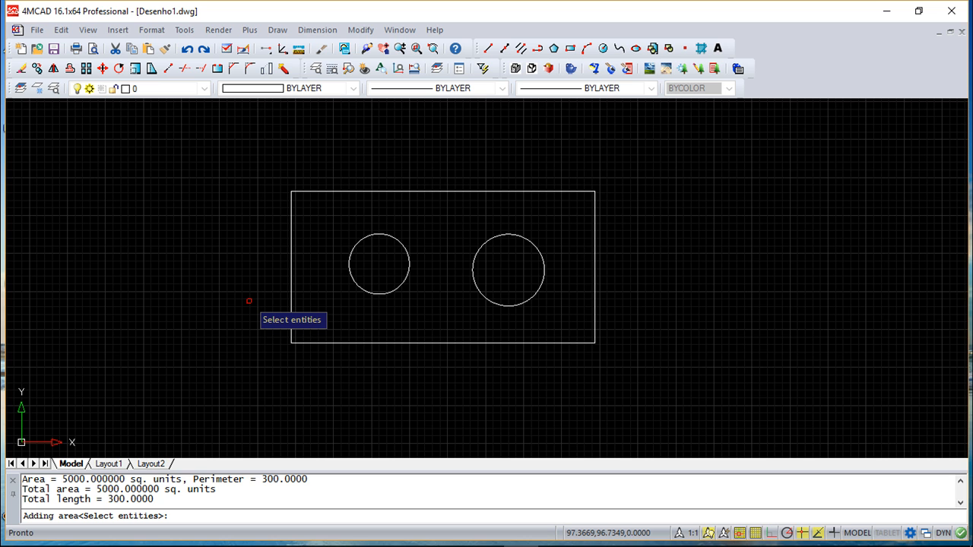
key("Return")
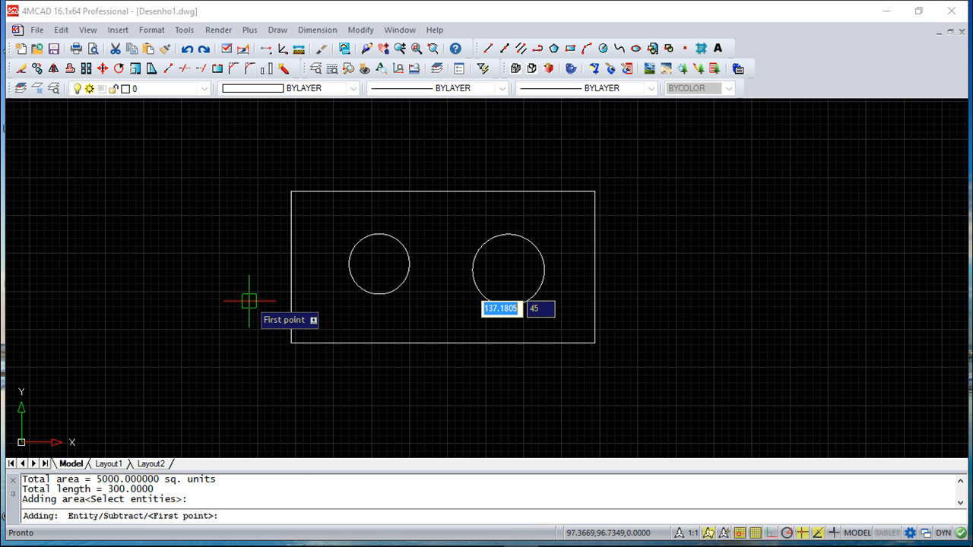
Subtract both circles as entities from the rectangle's running area and end the inquiry
type("s")
key("Return")
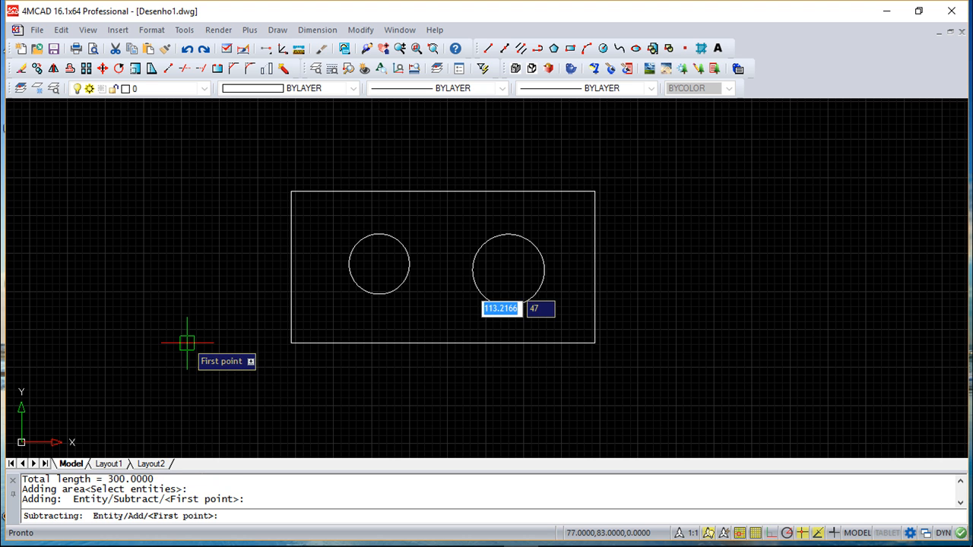
type("e")
key("Return")
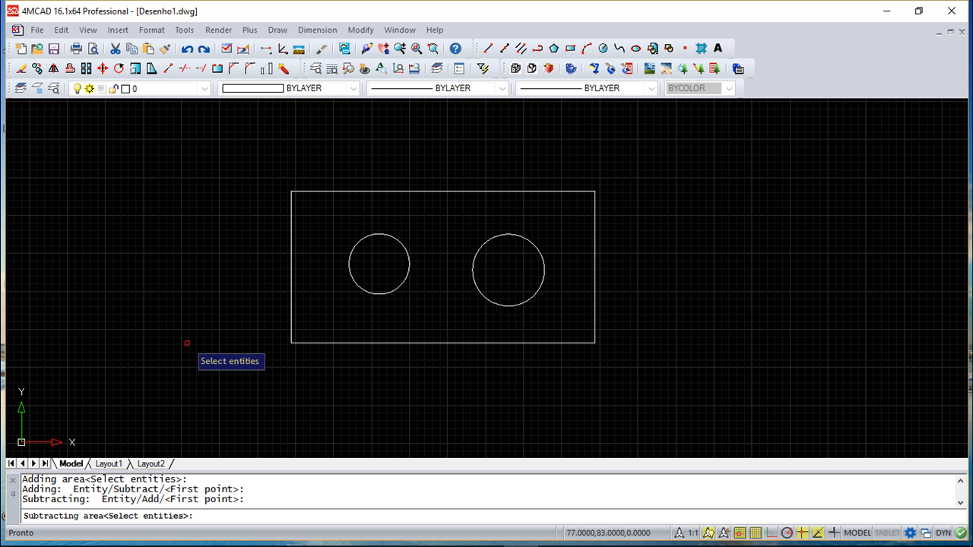
left_click(347, 272)
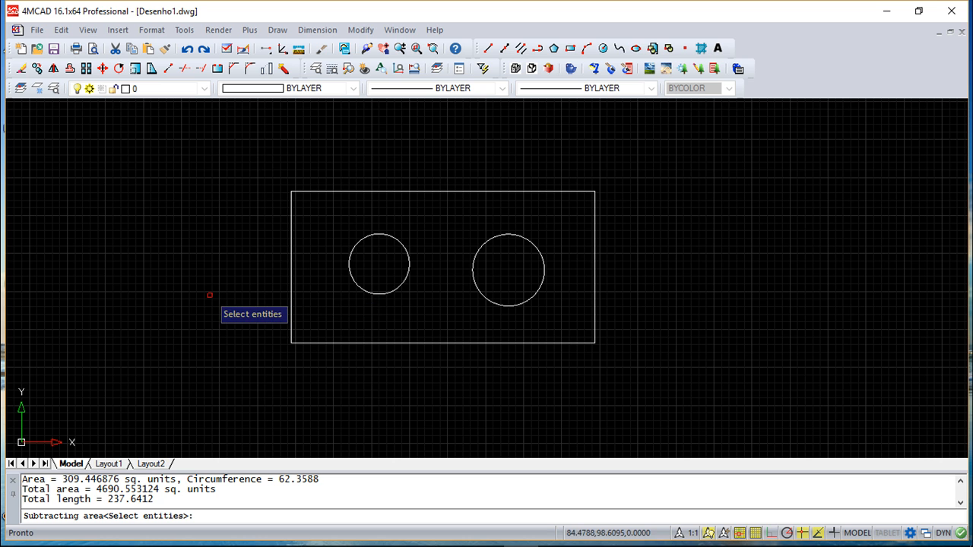
left_click(472, 267)
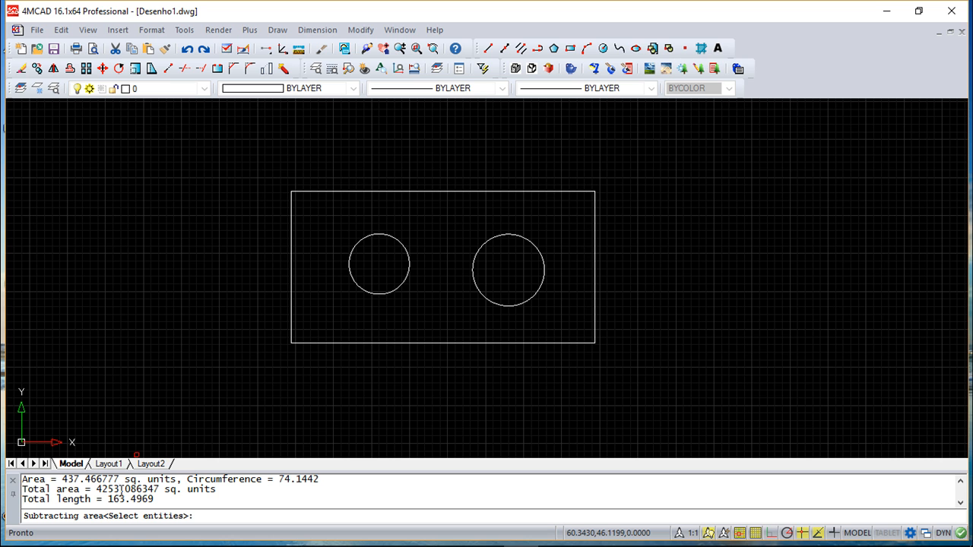
key("Return")
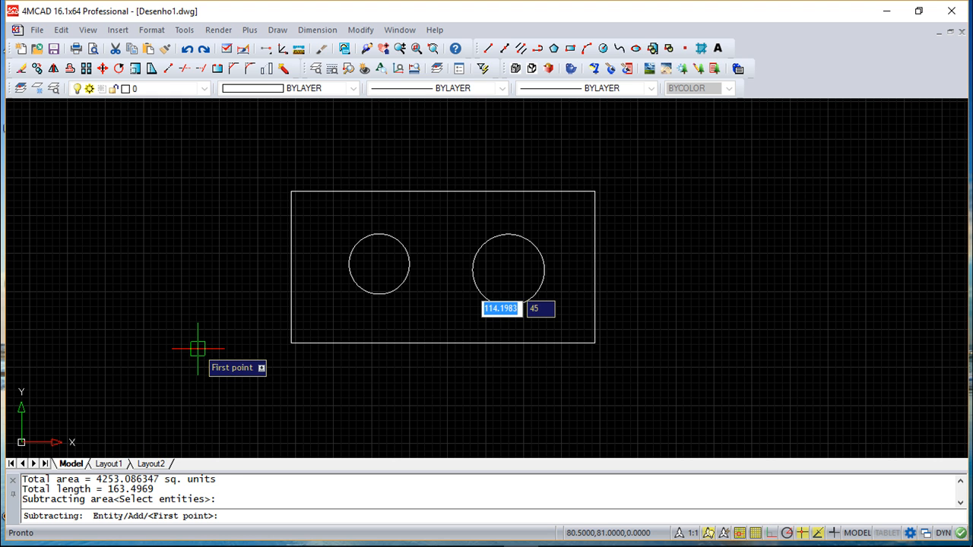
key("Escape")
key("Escape")
Query the rectangle's area by specifying its four corner points in clockwise order from the upper-left corner
left_click(184, 30)
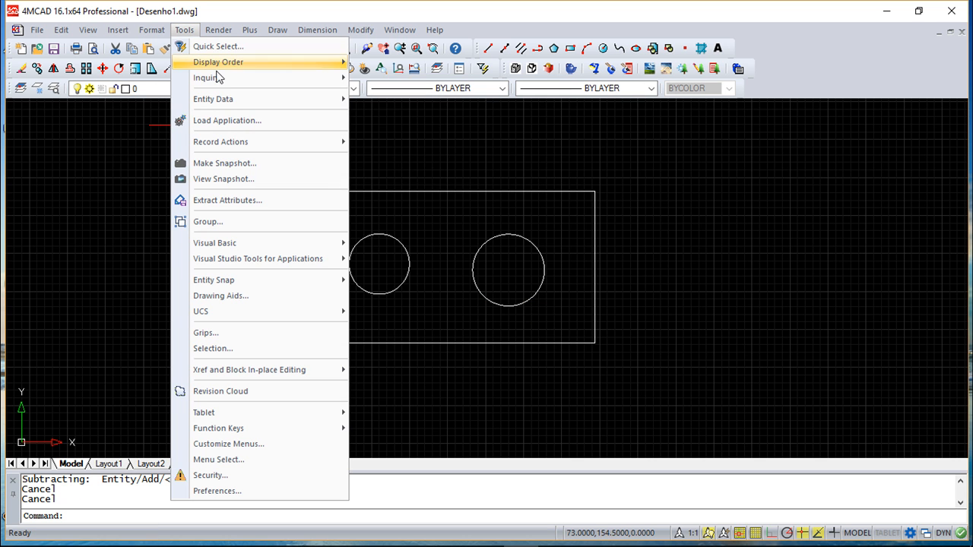
mouse_move(217, 77)
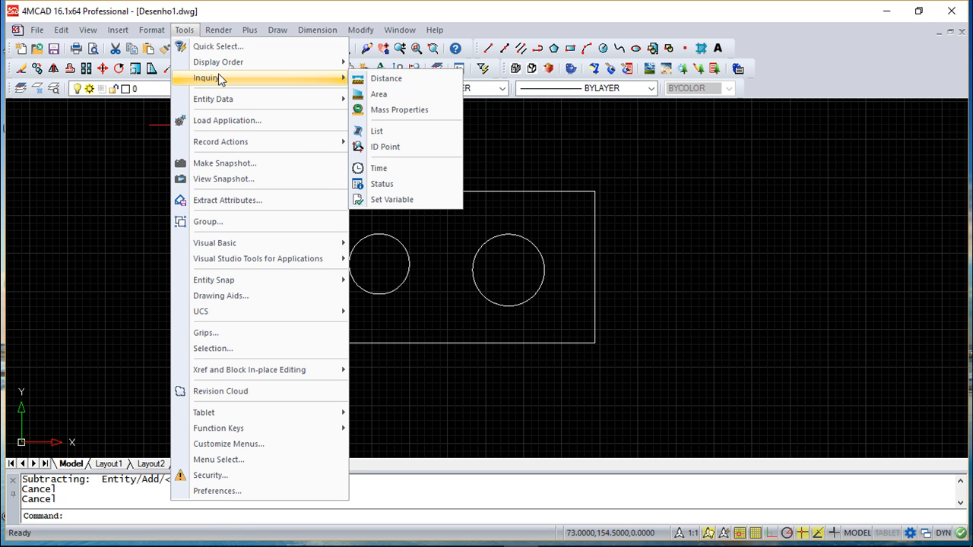
left_click(380, 94)
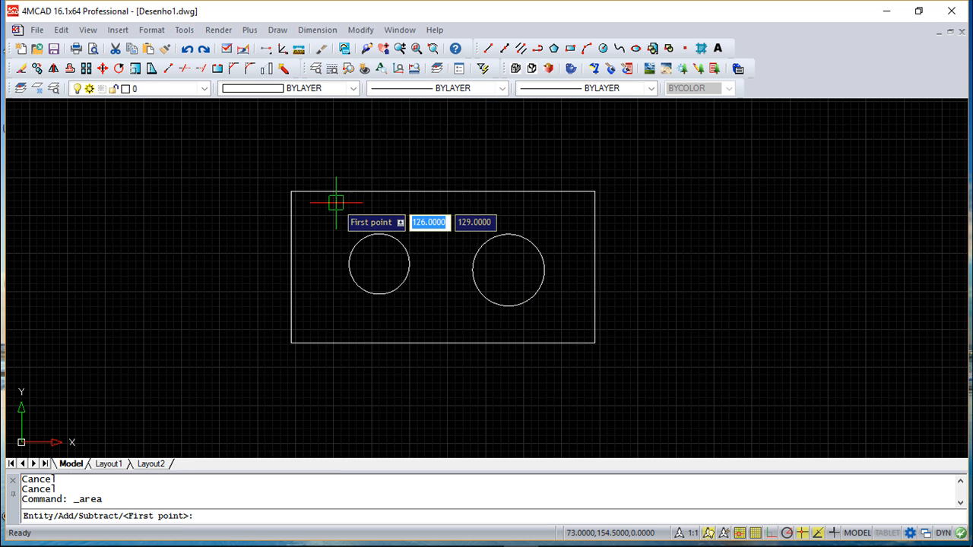
left_click(292, 191)
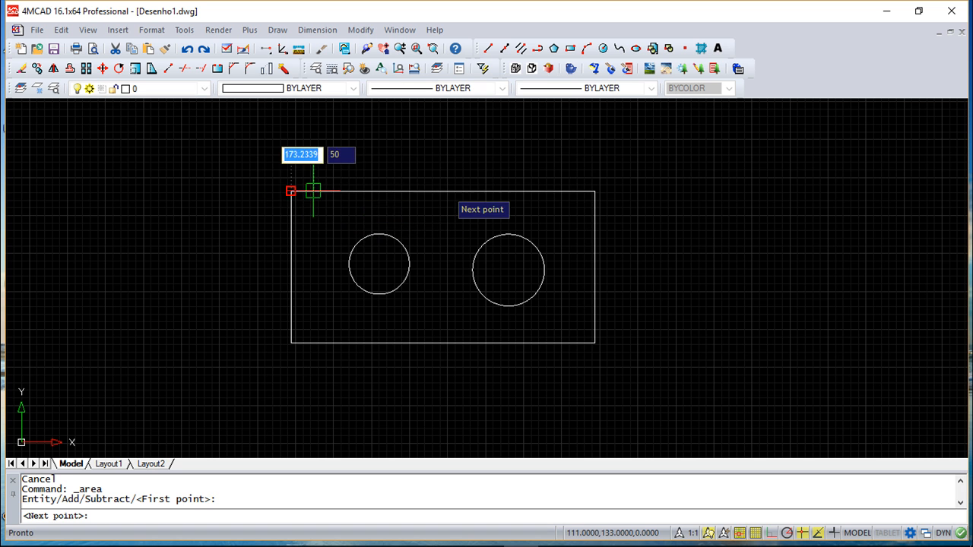
left_click(595, 190)
left_click(594, 343)
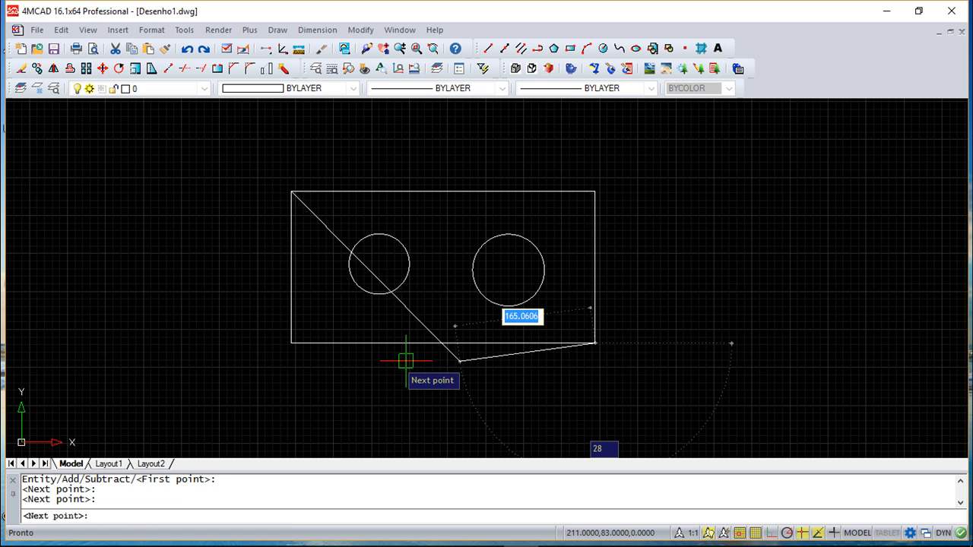
left_click(291, 342)
key("Return")
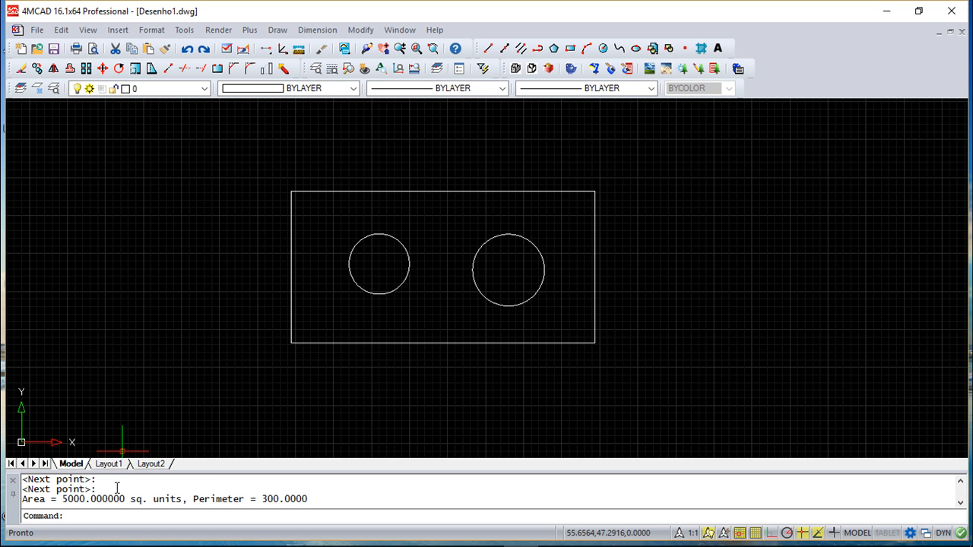
key("Escape")
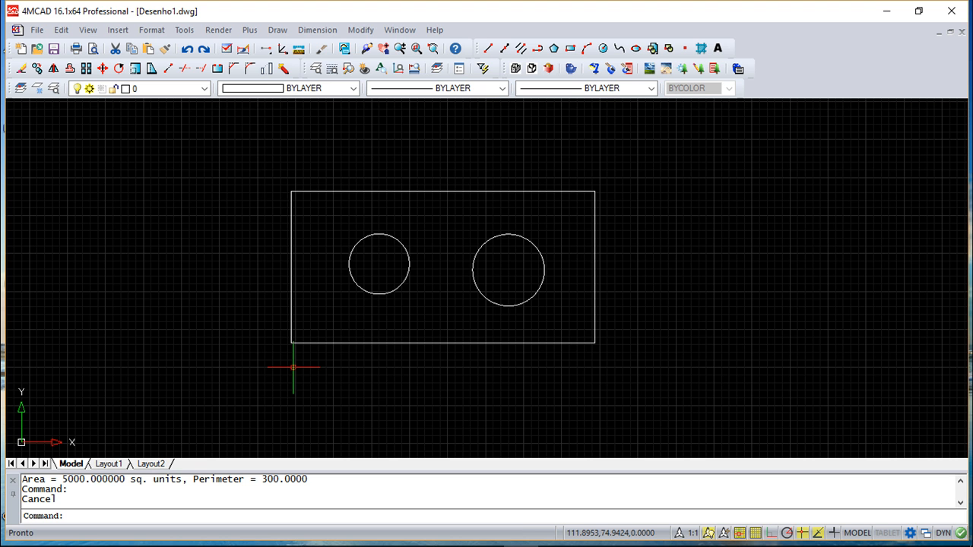
Measure the diagonal distance from the rectangle's lower-left corner to its upper-right corner
left_click(187, 30)
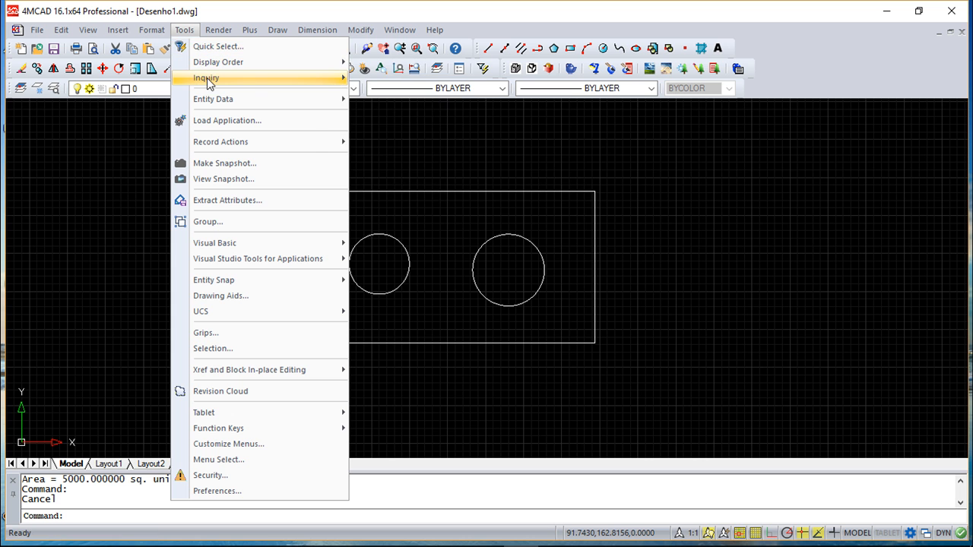
mouse_move(207, 77)
left_click(380, 79)
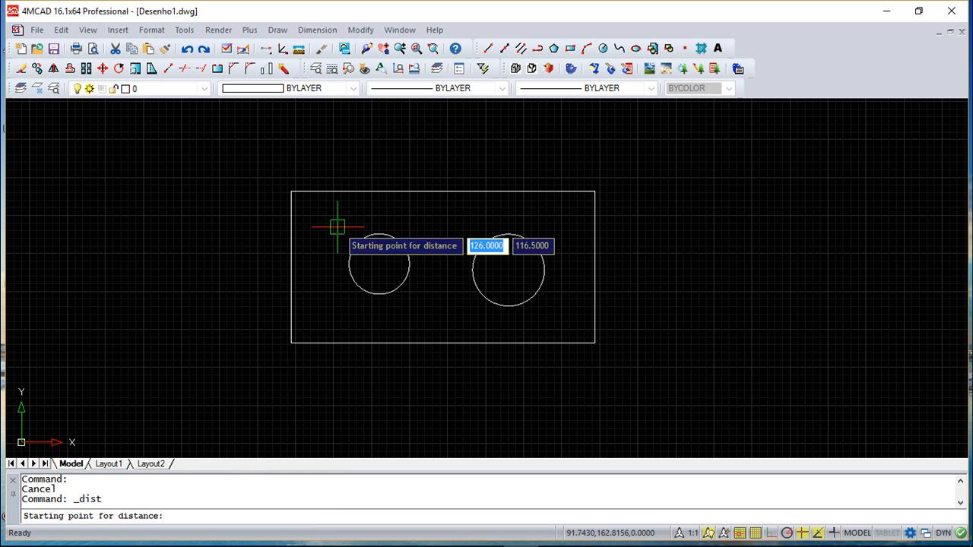
left_click(289, 343)
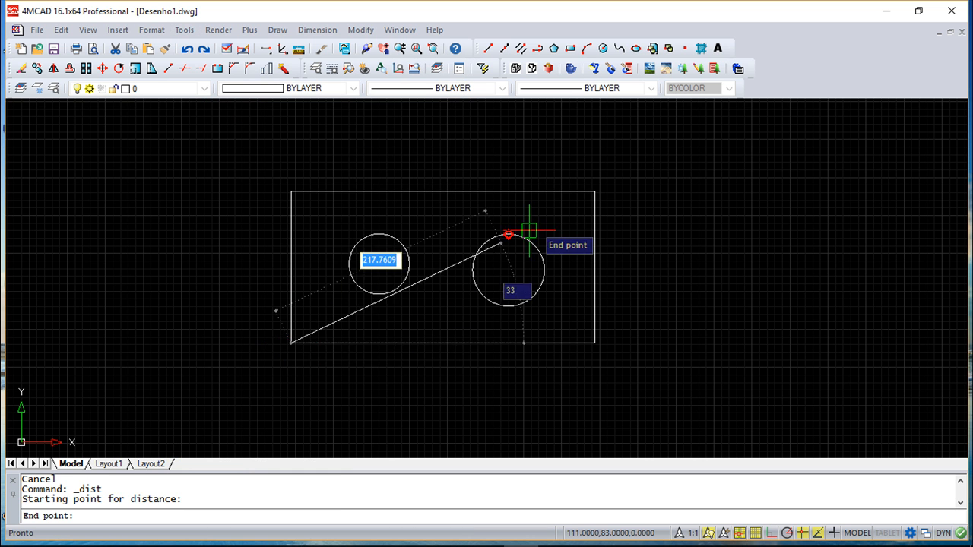
left_click(594, 199)
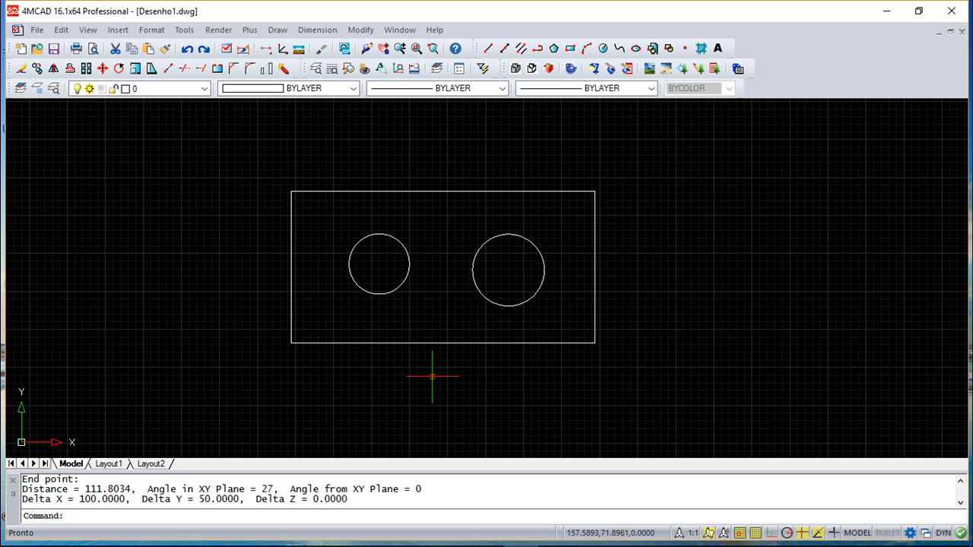
List the properties of the smaller circle inside the rectangle, review them and close the history window
scroll(432, 375, "down", 2)
mouse_move(458, 365)
middle_mouse_down()
mouse_move(467, 354)
mouse_move(456, 328)
middle_mouse_up()
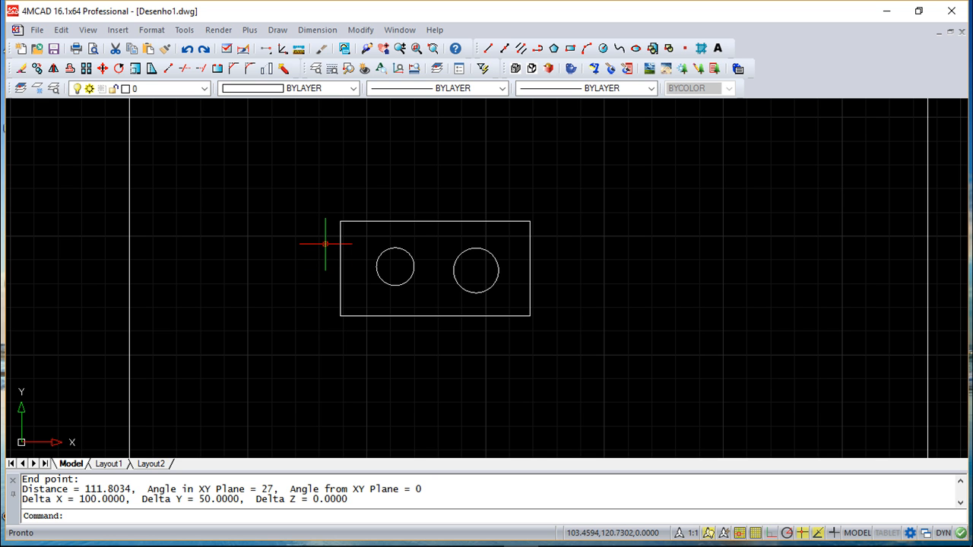
left_click(184, 31)
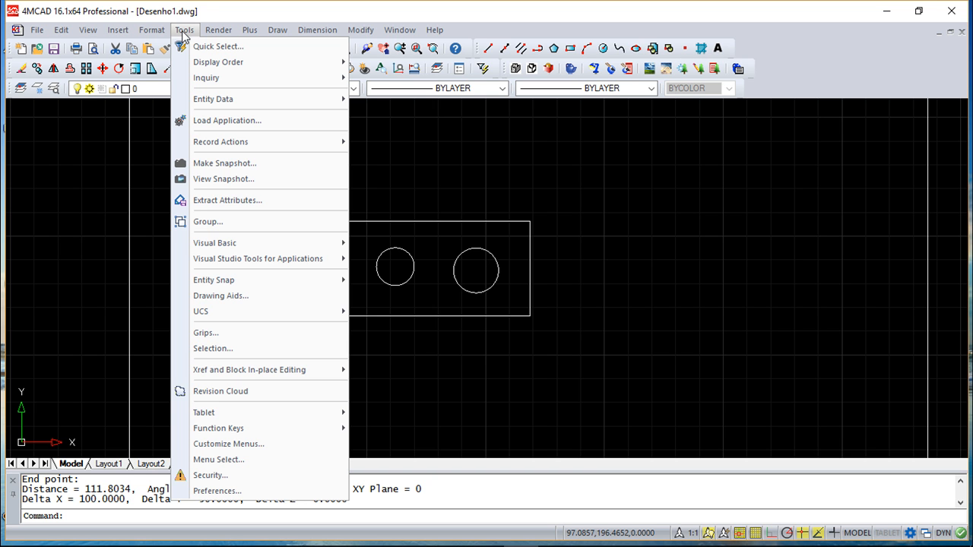
mouse_move(206, 76)
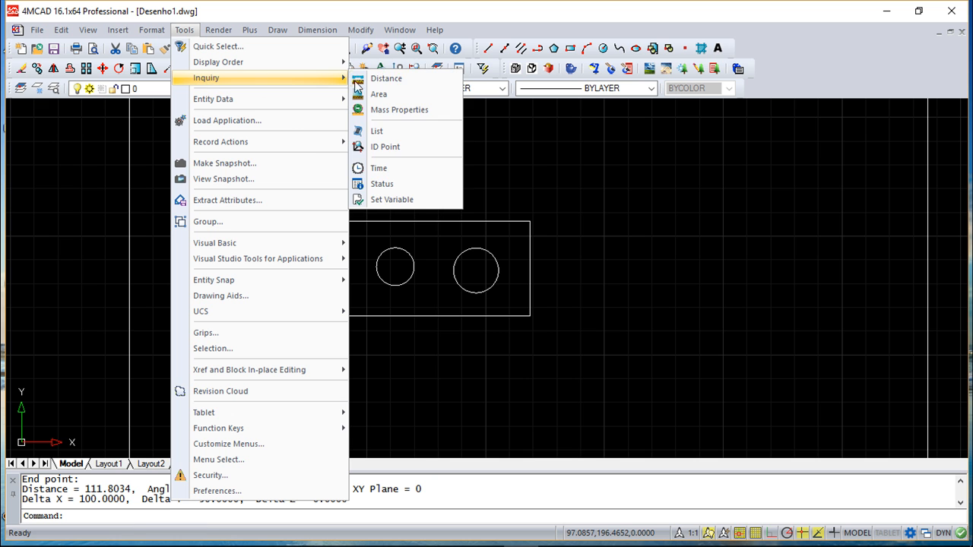
left_click(388, 132)
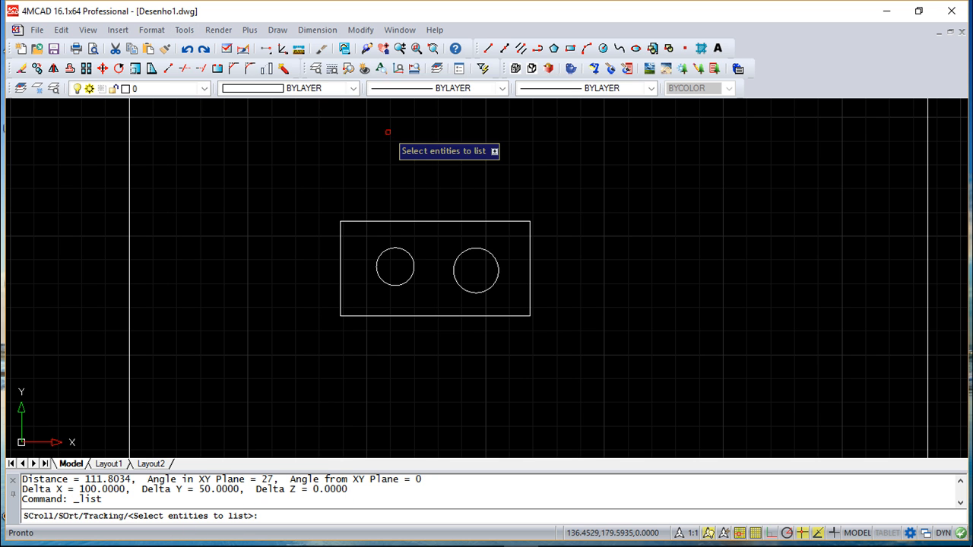
left_click(392, 248)
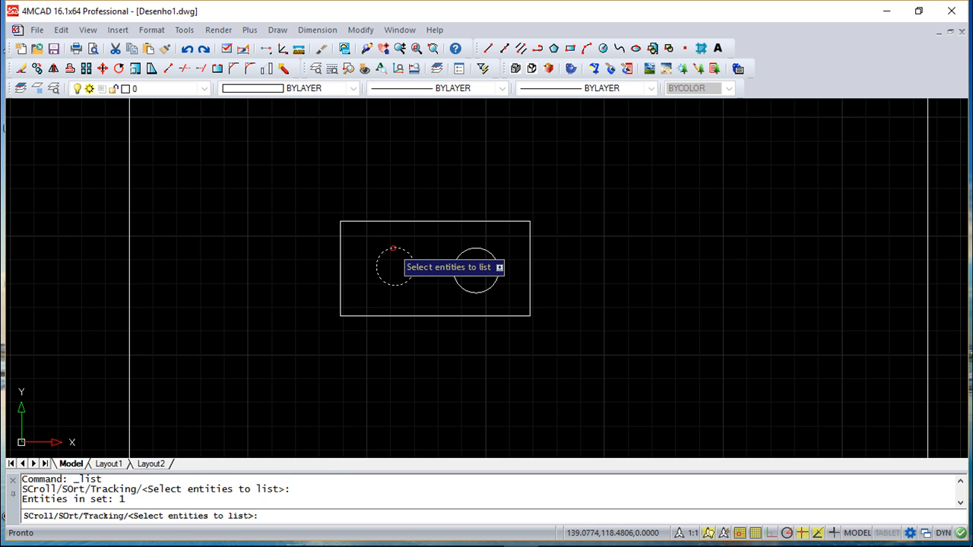
key("Return")
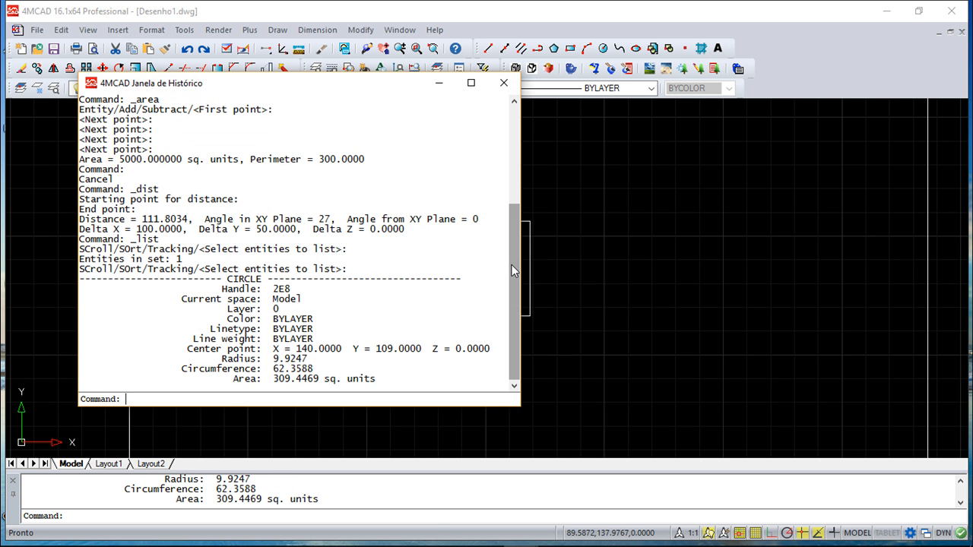
mouse_move(512, 251)
left_mouse_down()
mouse_move(518, 228)
mouse_move(519, 264)
left_mouse_up()
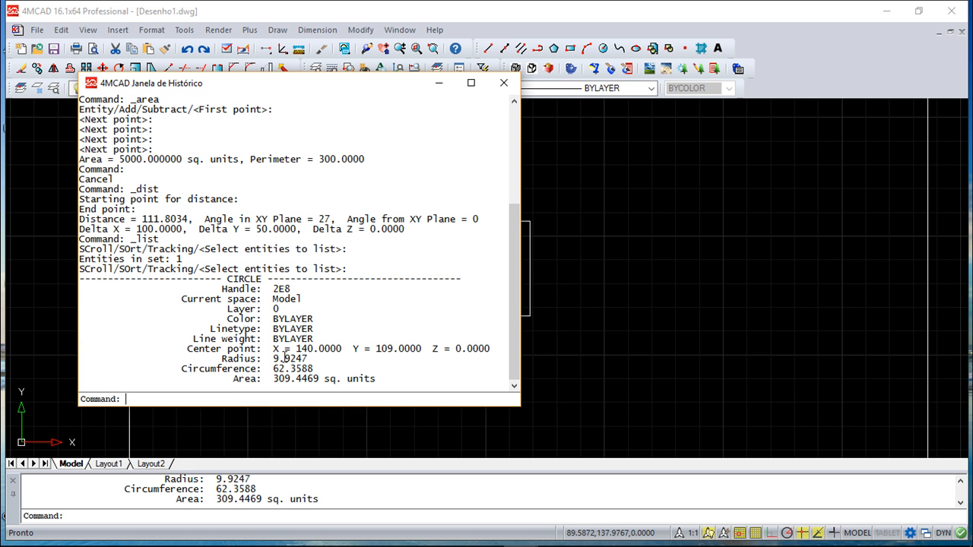
left_click(503, 82)
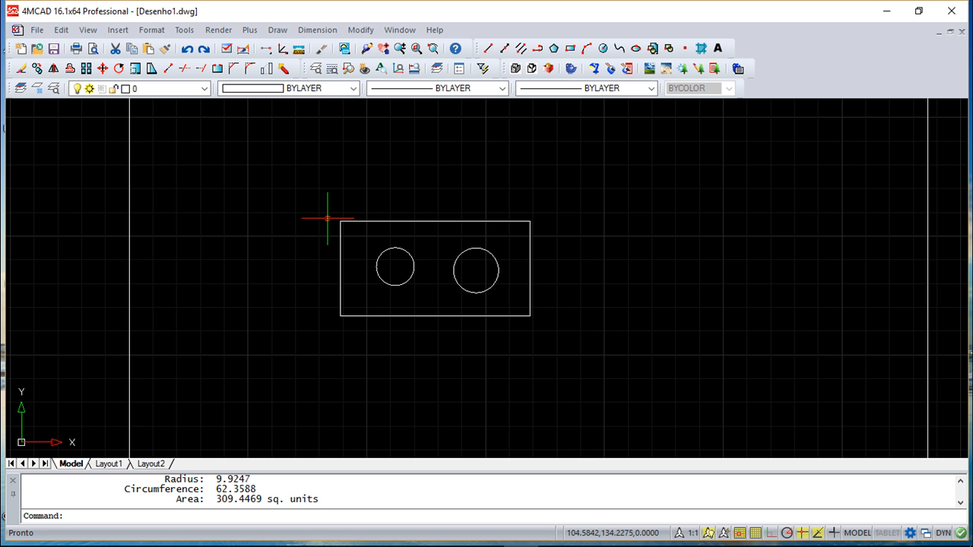
Run the Status inquiry to review the drawing's statistics, modes and extents, and close the history window
left_click(184, 29)
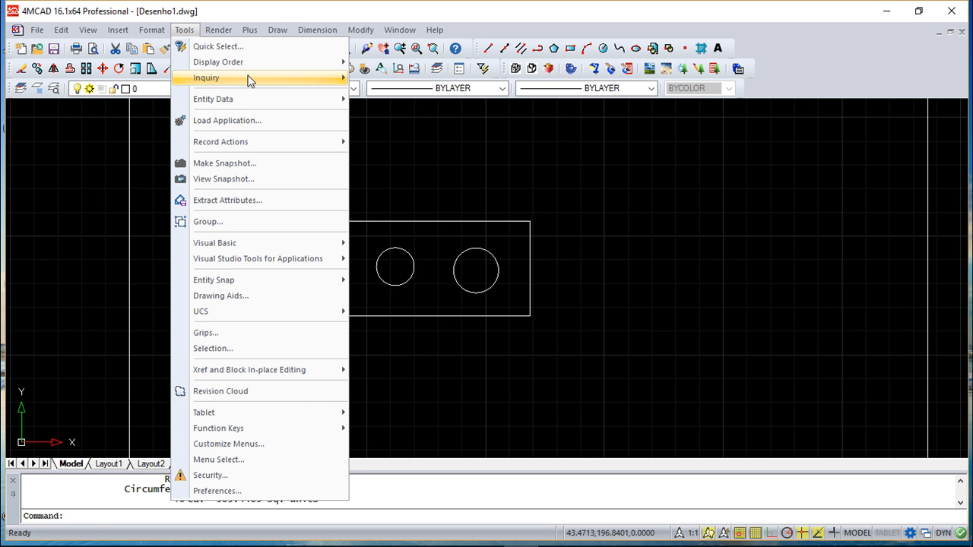
mouse_move(251, 80)
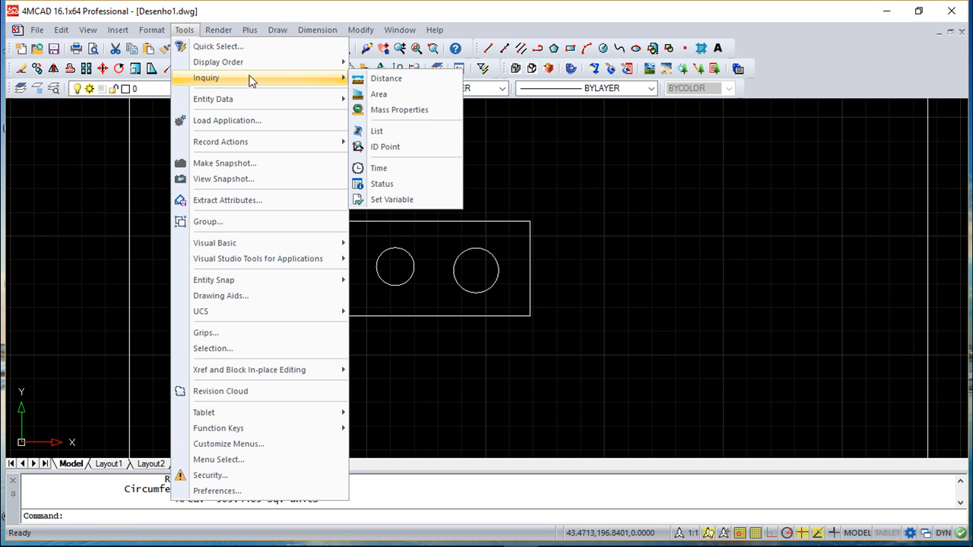
left_click(384, 186)
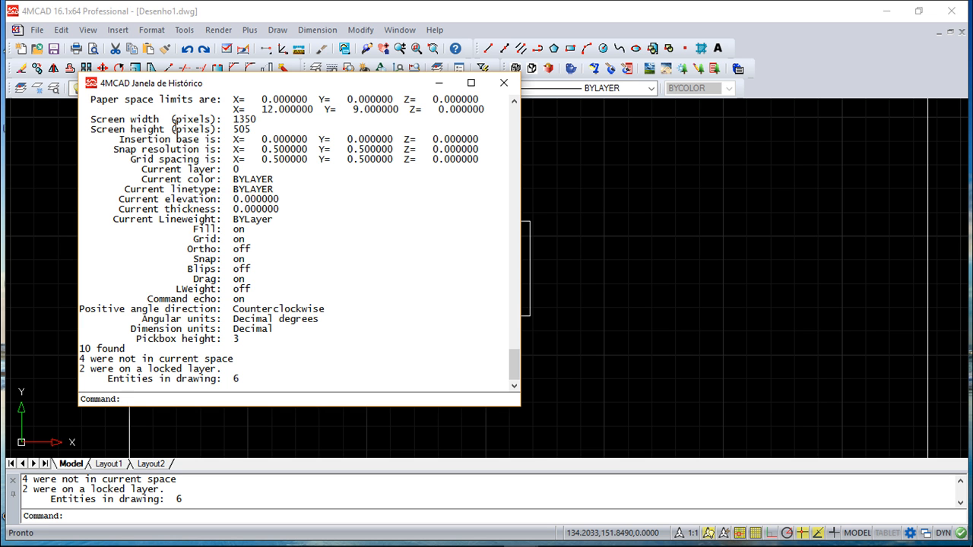
mouse_move(515, 363)
left_mouse_down()
mouse_move(515, 337)
mouse_move(516, 369)
left_mouse_up()
left_click(504, 86)
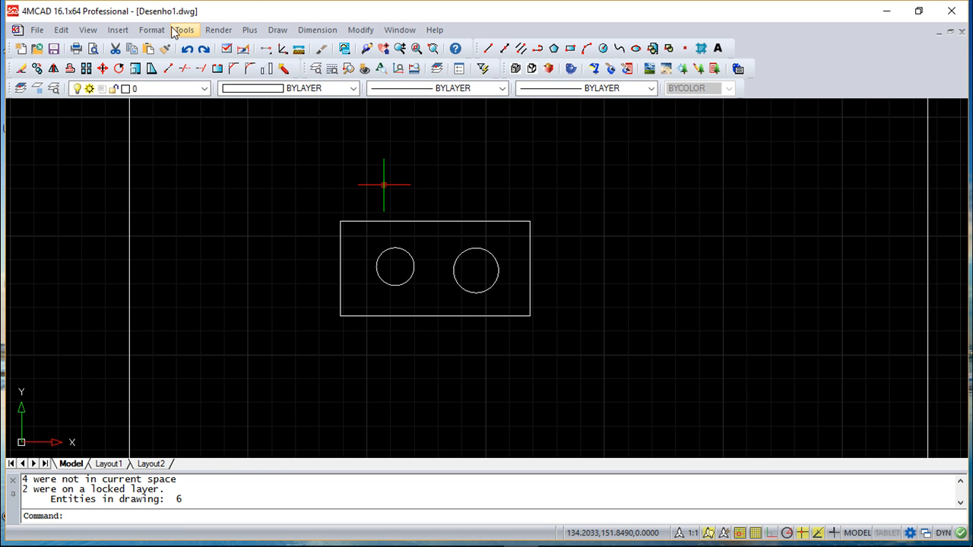
Run the Time inquiry and enlarge the command history area to read the drawing's dates and editing times
left_click(184, 29)
mouse_move(211, 80)
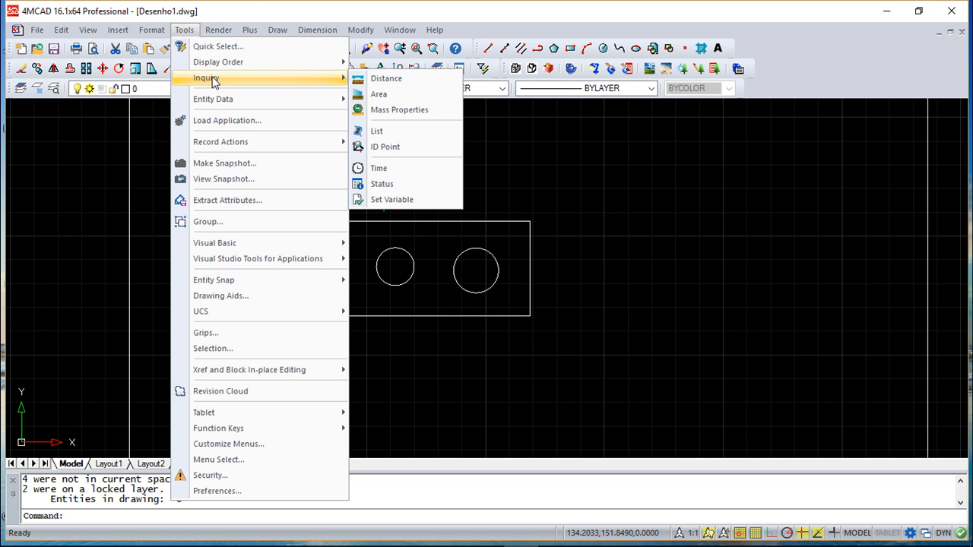
left_click(395, 168)
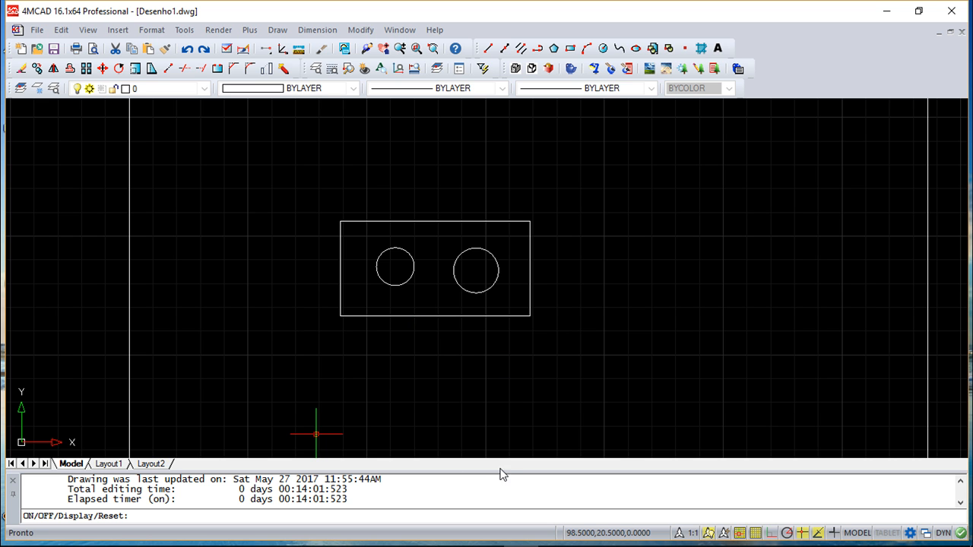
left_click_drag(499, 471, 500, 412)
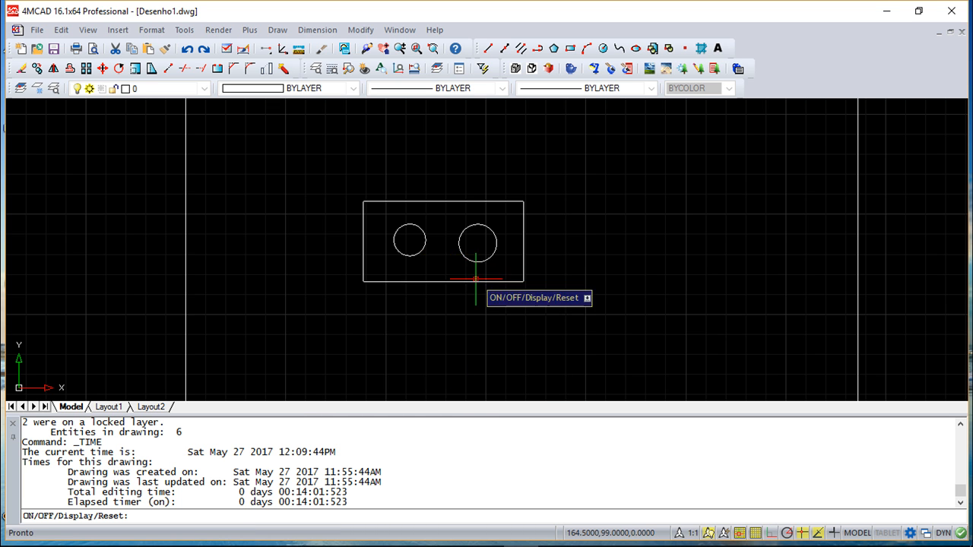
Shrink the command history area back to about three lines and cancel the Time inquiry
left_click_drag(498, 414, 517, 458)
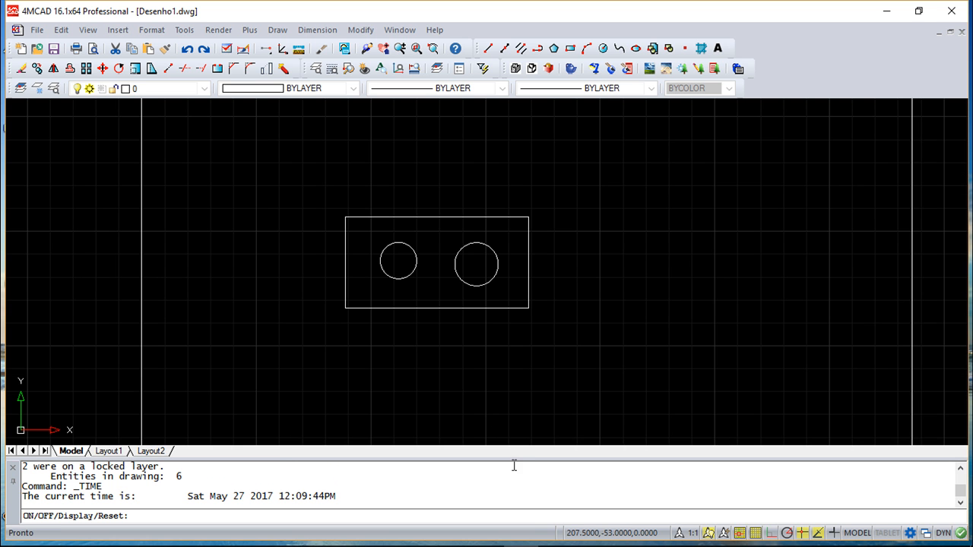
left_click_drag(517, 458, 522, 466)
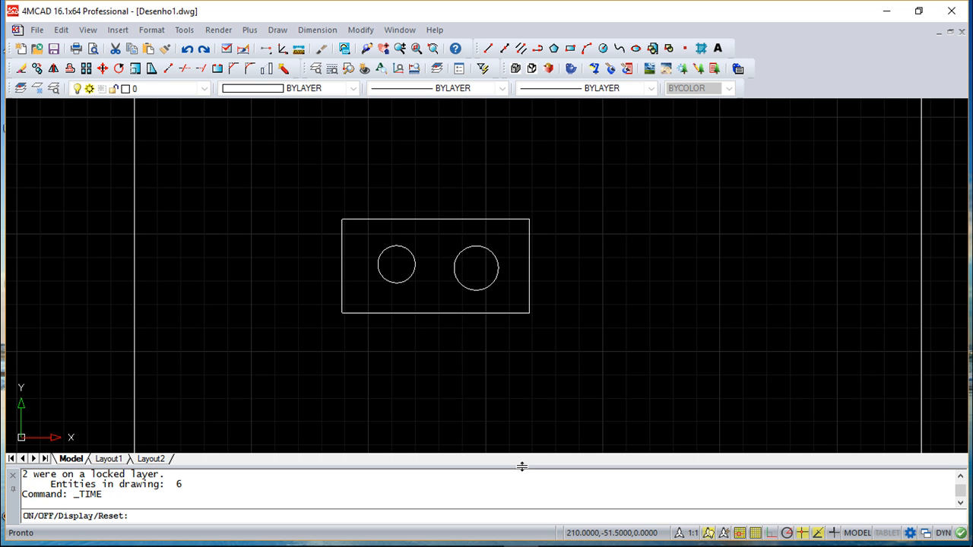
left_click_drag(522, 467, 526, 480)
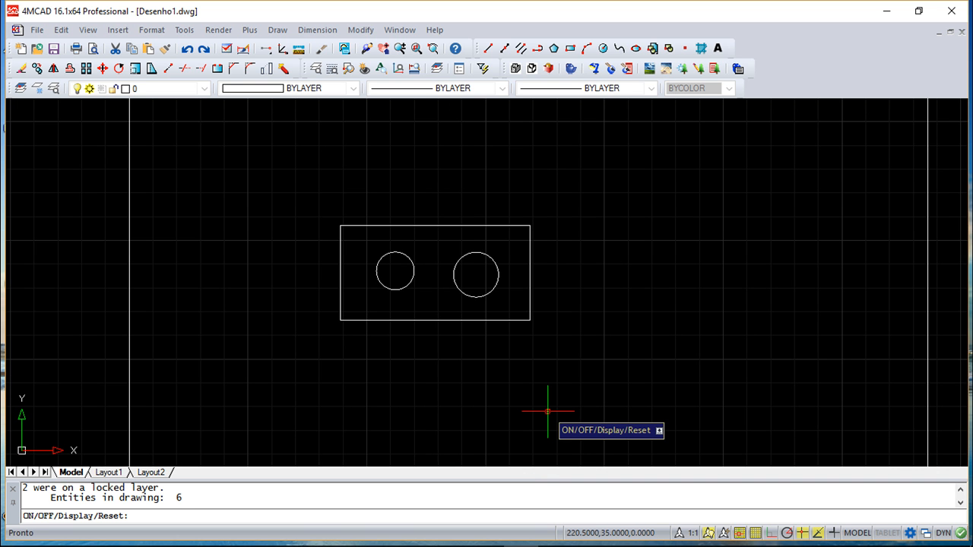
left_click_drag(540, 481, 541, 468)
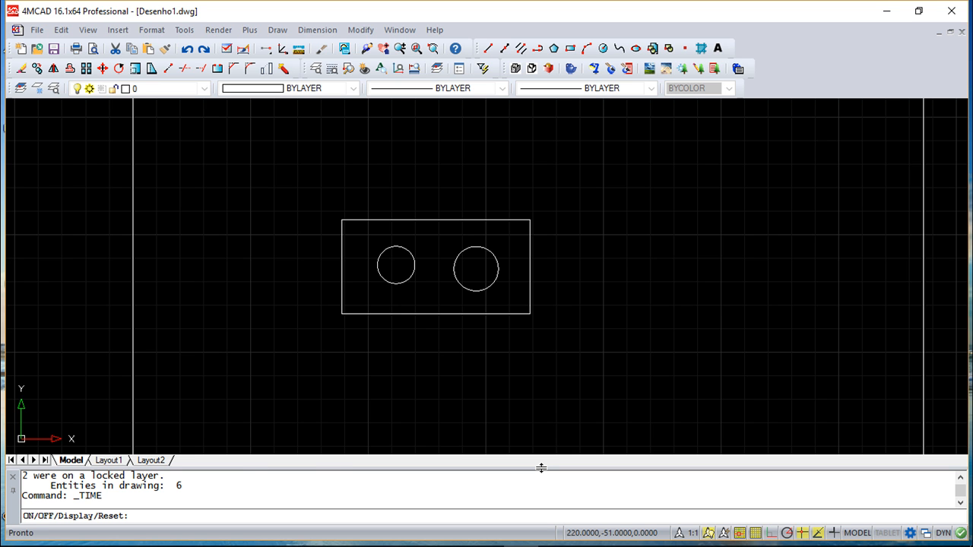
key("Escape")
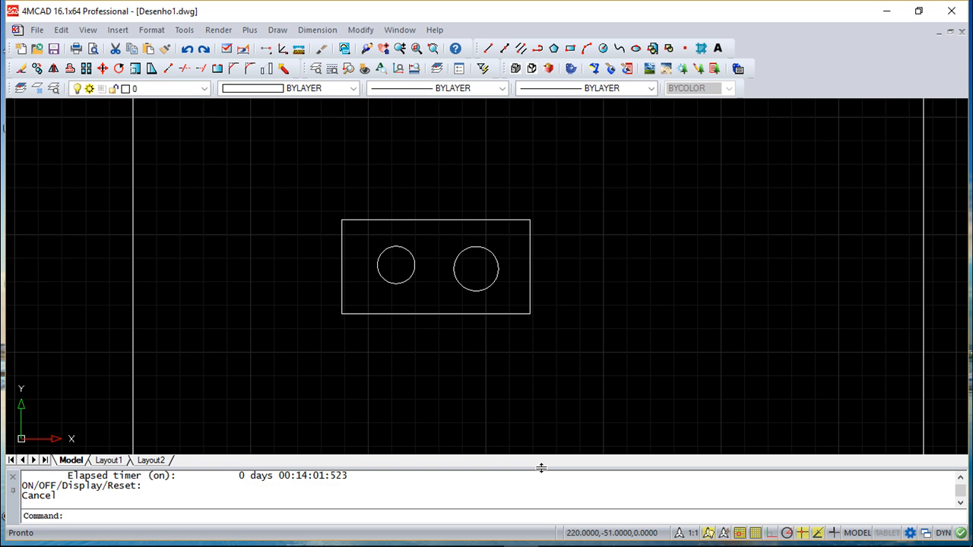